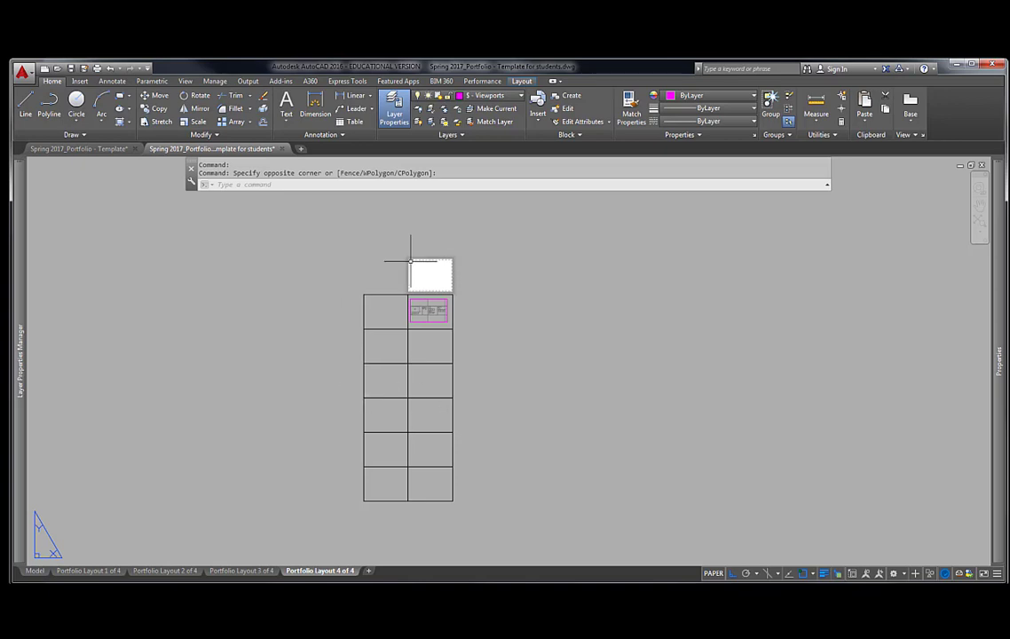
Step: Minimize the Project 5 - Portfolio folder window and place the building image file on the desktop
mouse_move(435, 350)
middle_down()
mouse_move(492, 345)
mouse_move(445, 366)
middle_up()
click(216, 185)
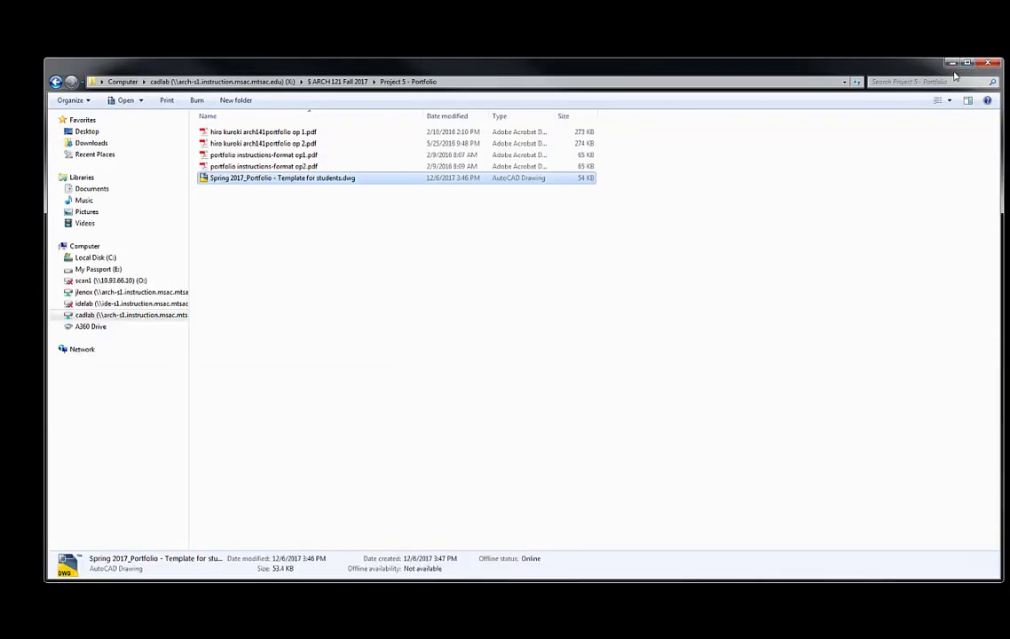
click(951, 64)
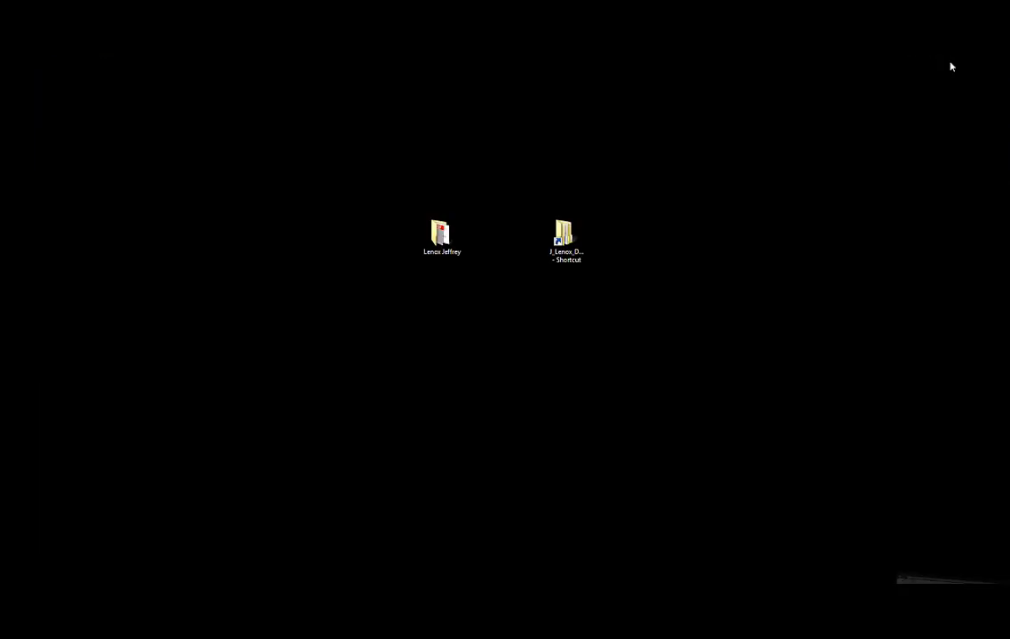
drag(342, 371, 325, 234)
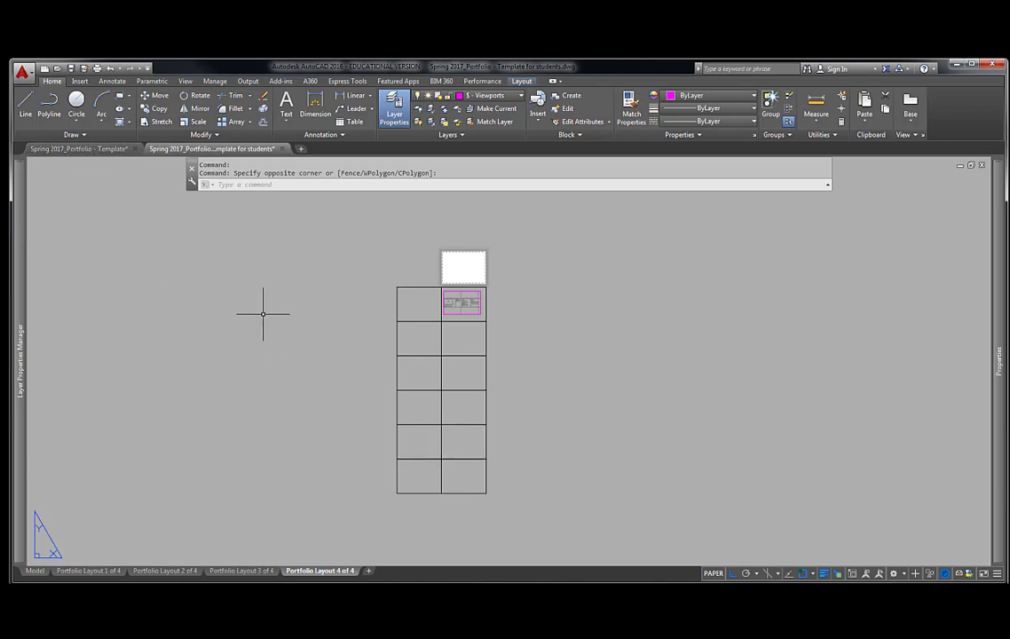
Step: Examine the layer list, the four project areas in model space and the page grid on Portfolio Layout 4 of 4
mouse_move(21, 370)
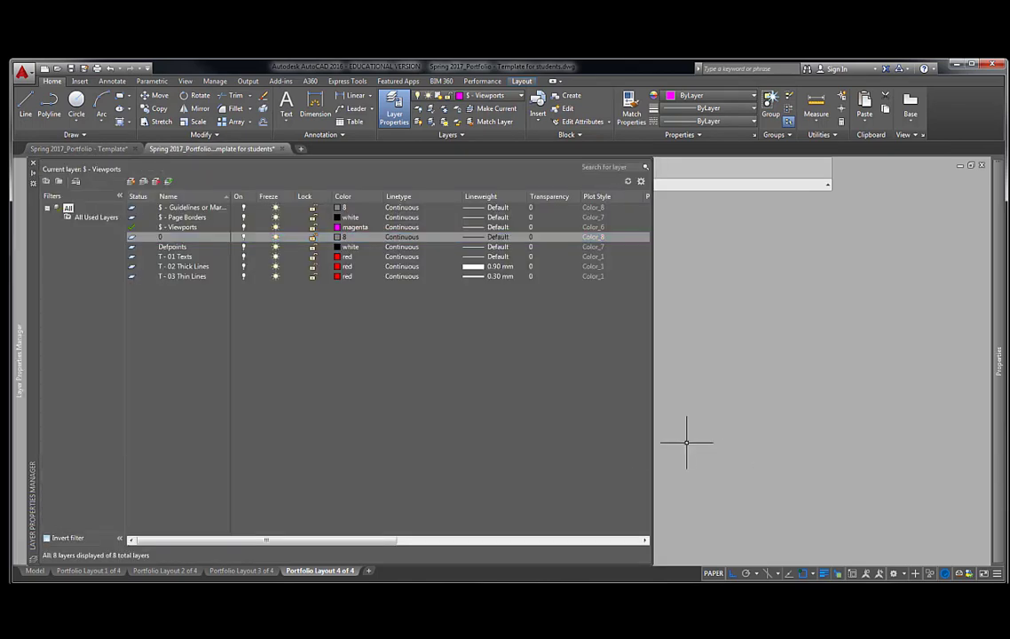
mouse_move(689, 411)
middle_down()
mouse_move(678, 437)
mouse_move(667, 424)
middle_up()
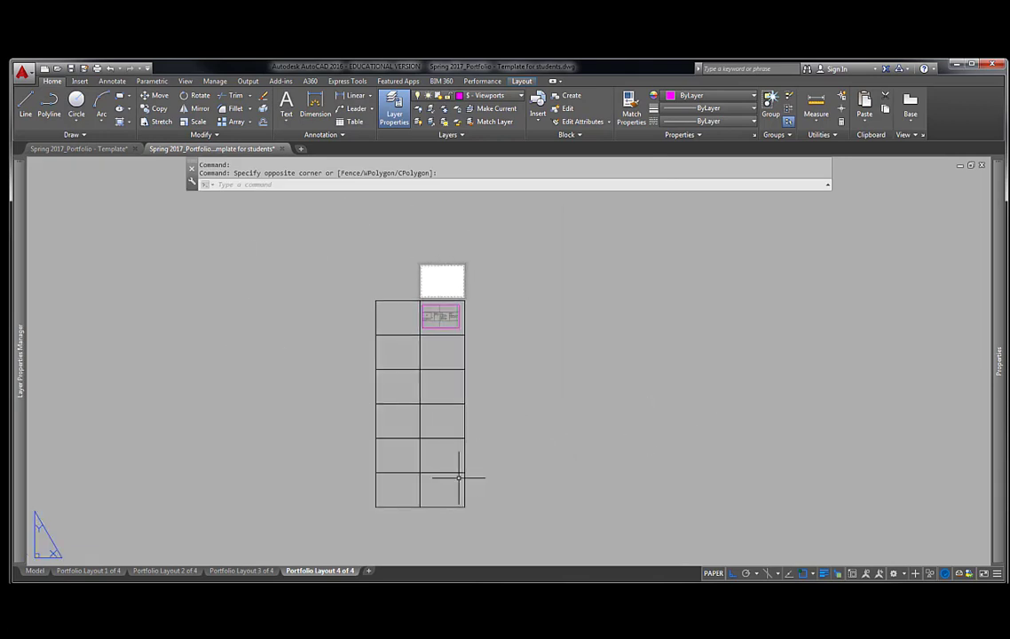
click(35, 571)
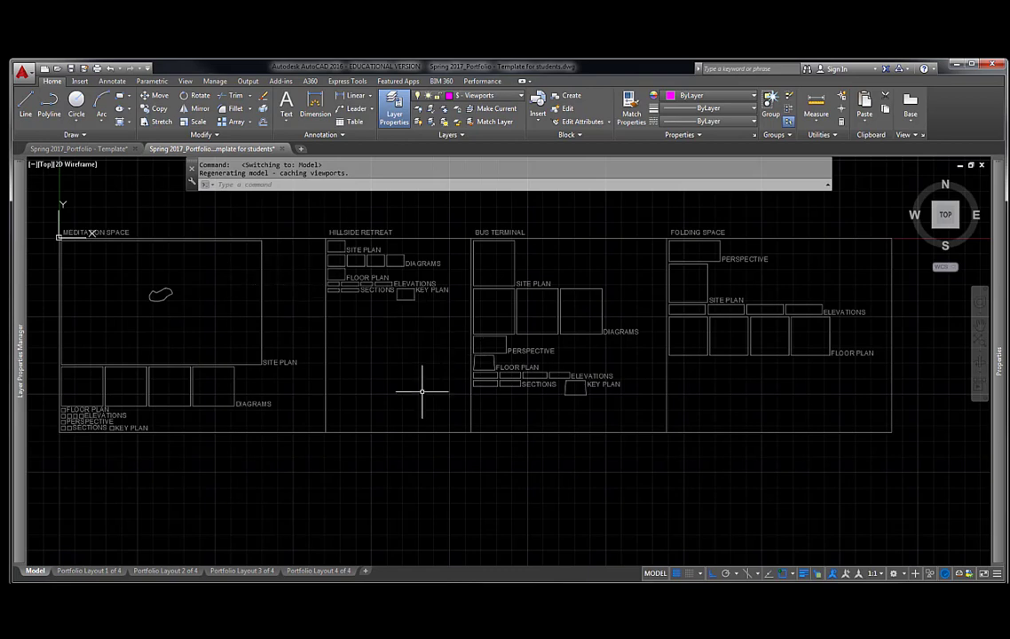
mouse_move(365, 403)
middle_down()
mouse_move(347, 374)
mouse_move(339, 394)
middle_up()
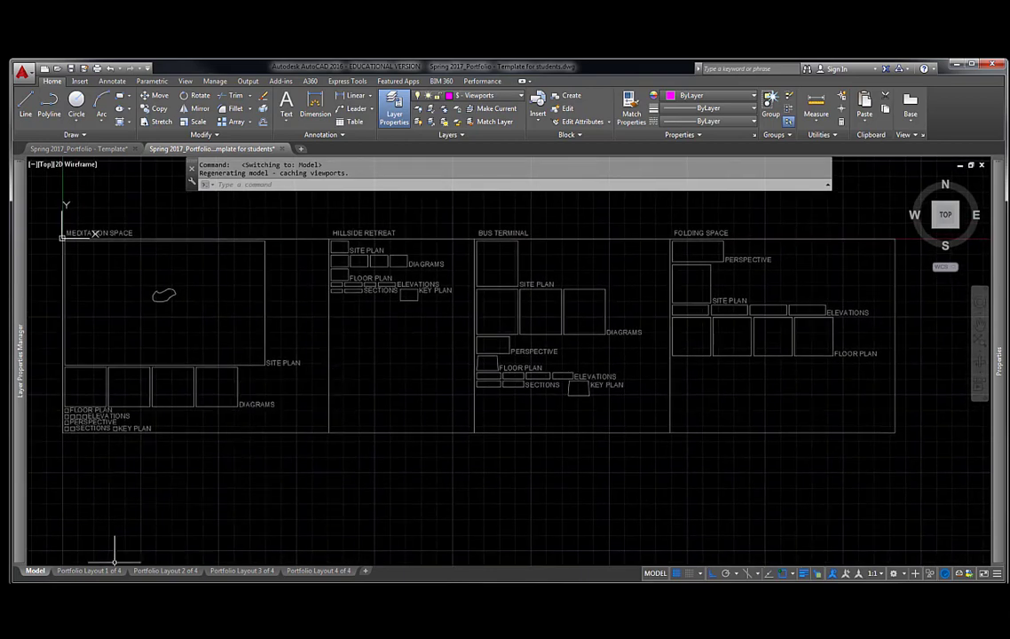
click(324, 573)
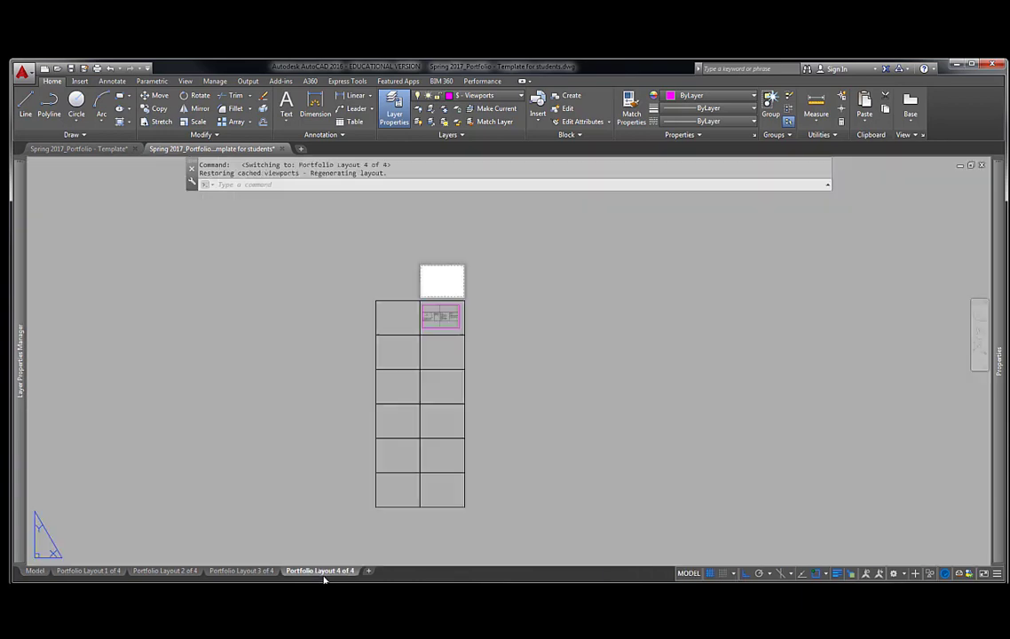
click(441, 355)
scroll(442, 354, up, 6)
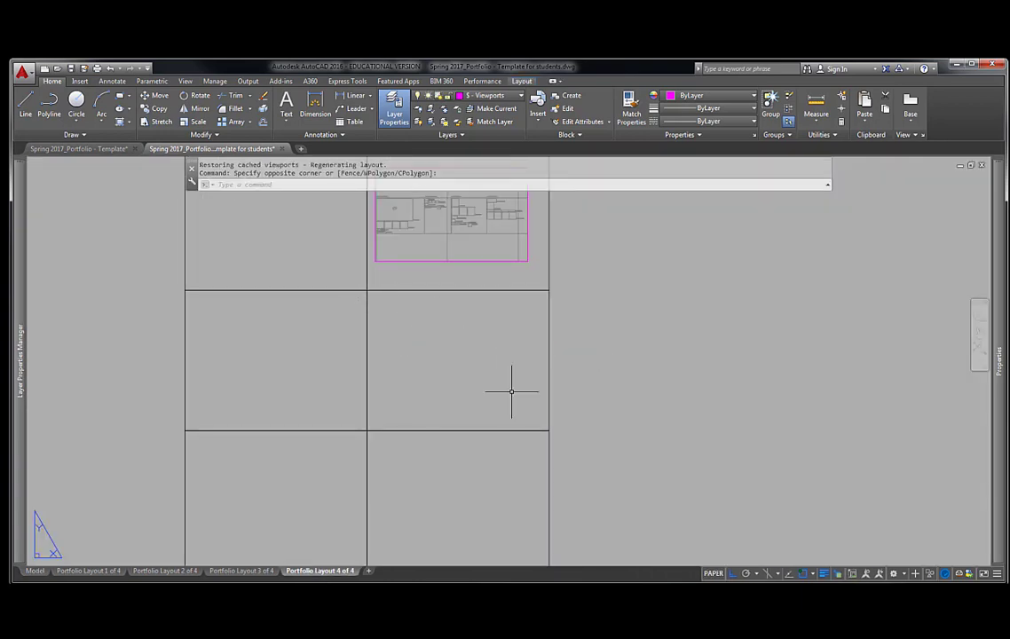
click(35, 571)
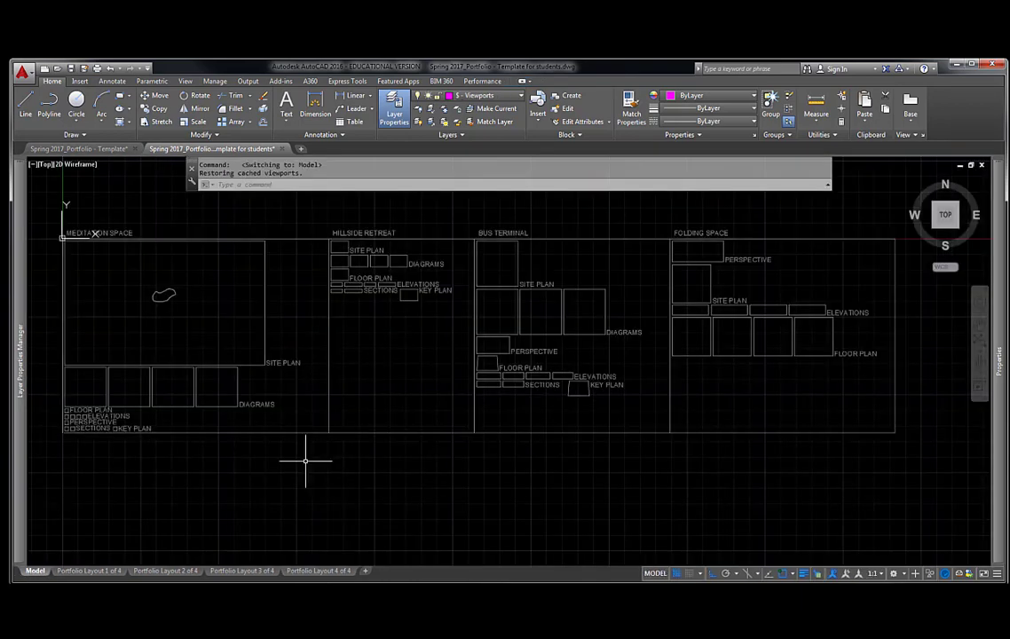
Step: Switch to Portfolio Layout 1 of 4 and open the External References palette with XREF, widening it and moving it clear of the ribbon
click(90, 571)
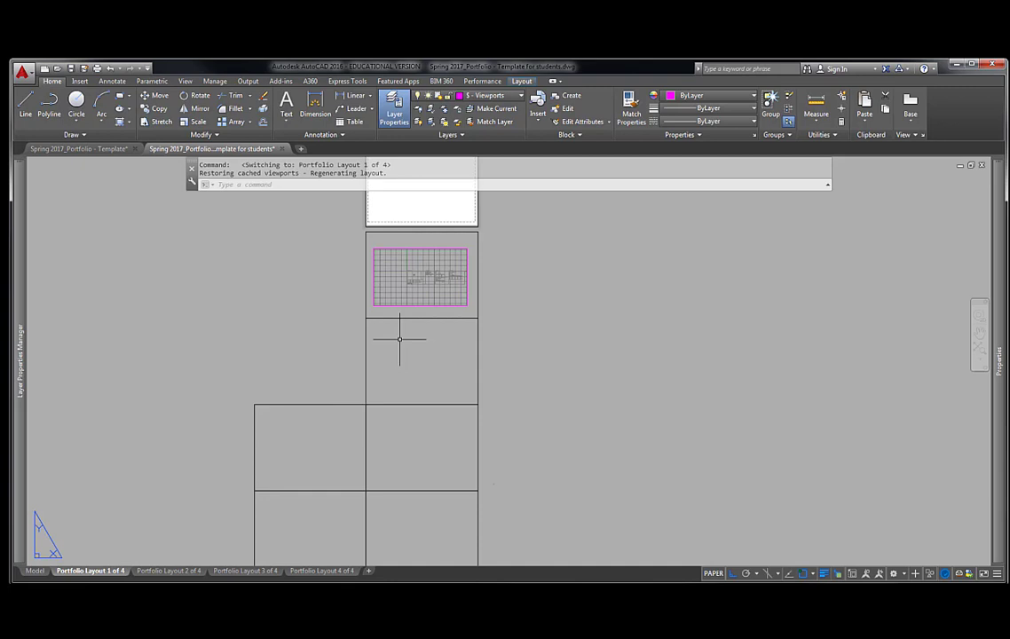
middle_drag(398, 384, 476, 369)
scroll(388, 343, down, 1)
middle_drag(383, 346, 350, 341)
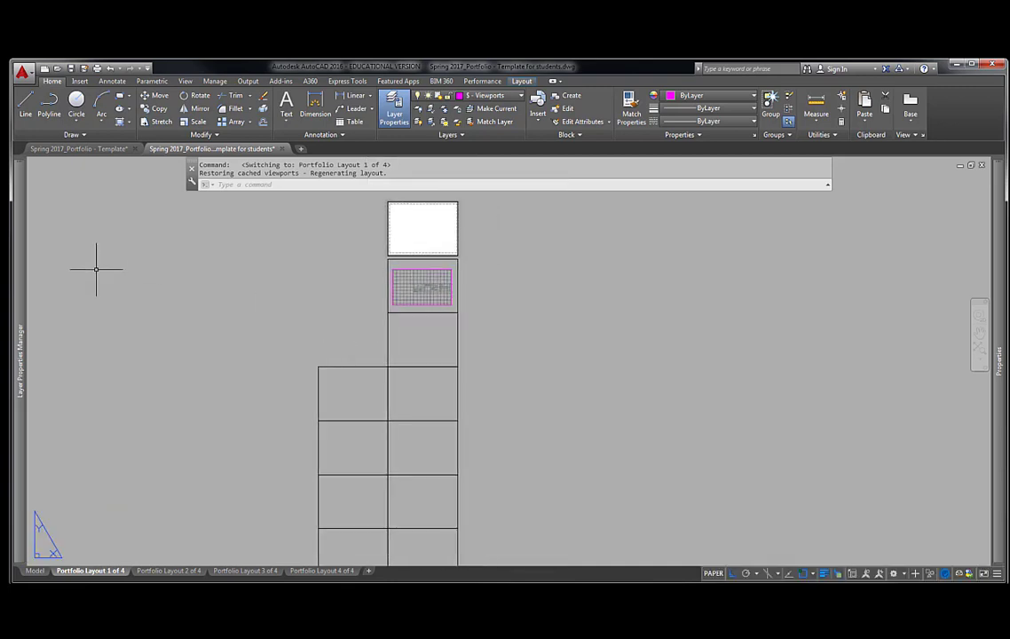
text(XREF)
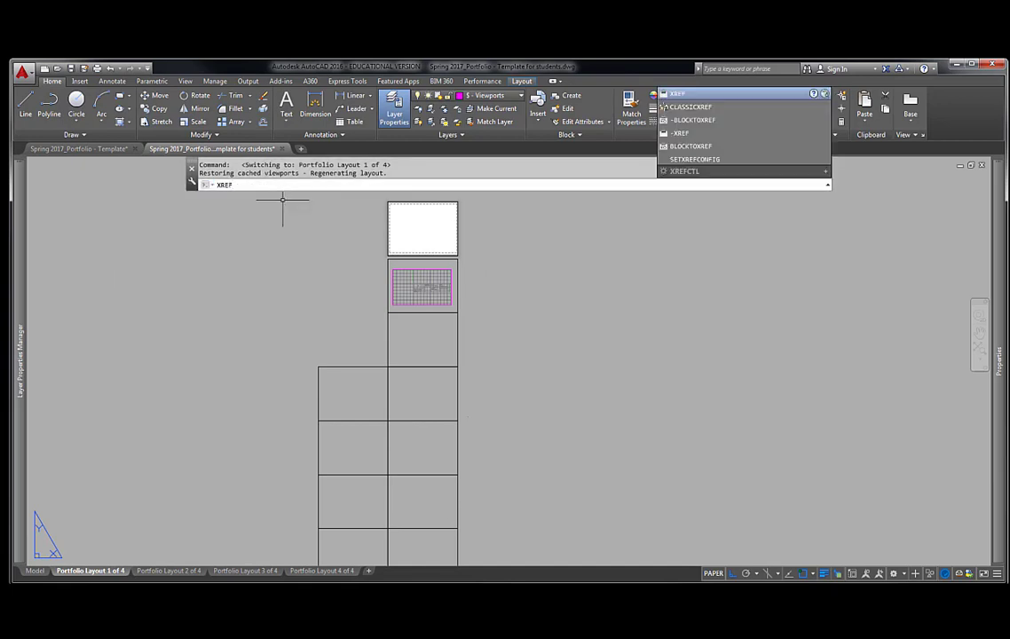
key(Return)
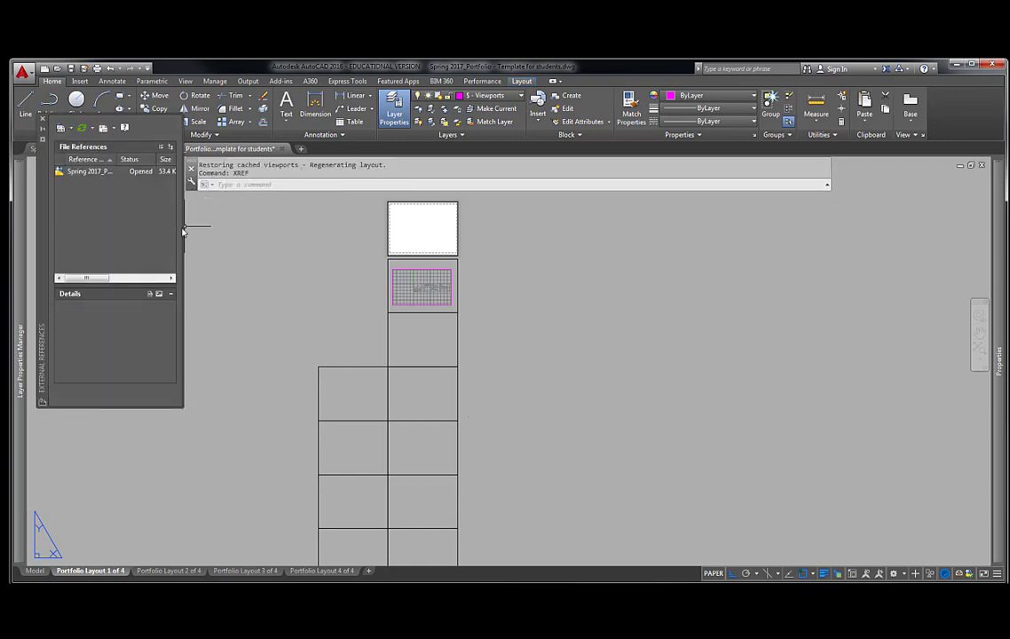
drag(184, 227, 287, 232)
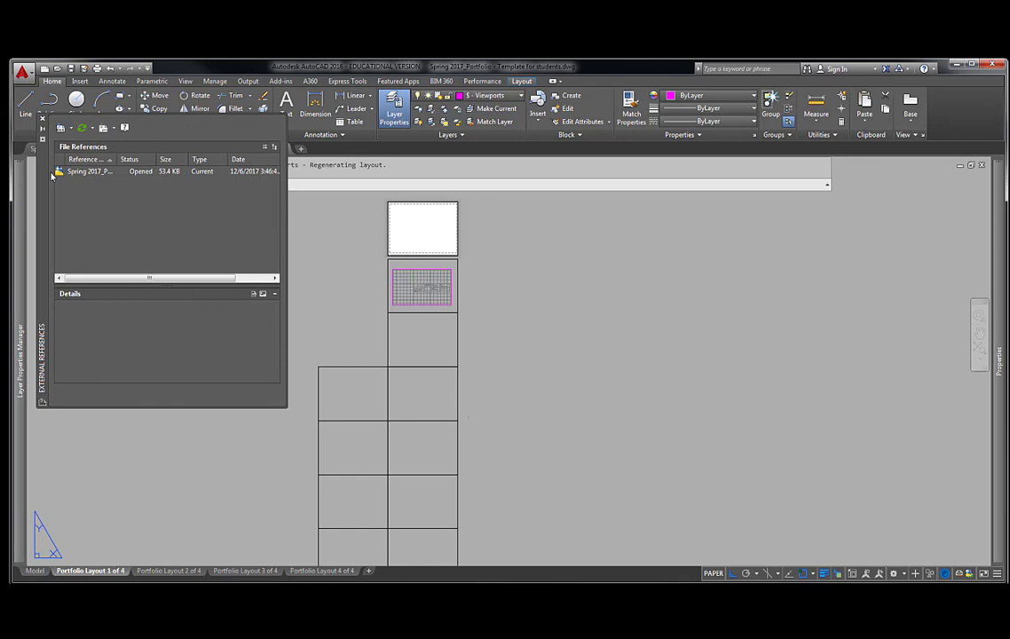
drag(51, 180, 57, 245)
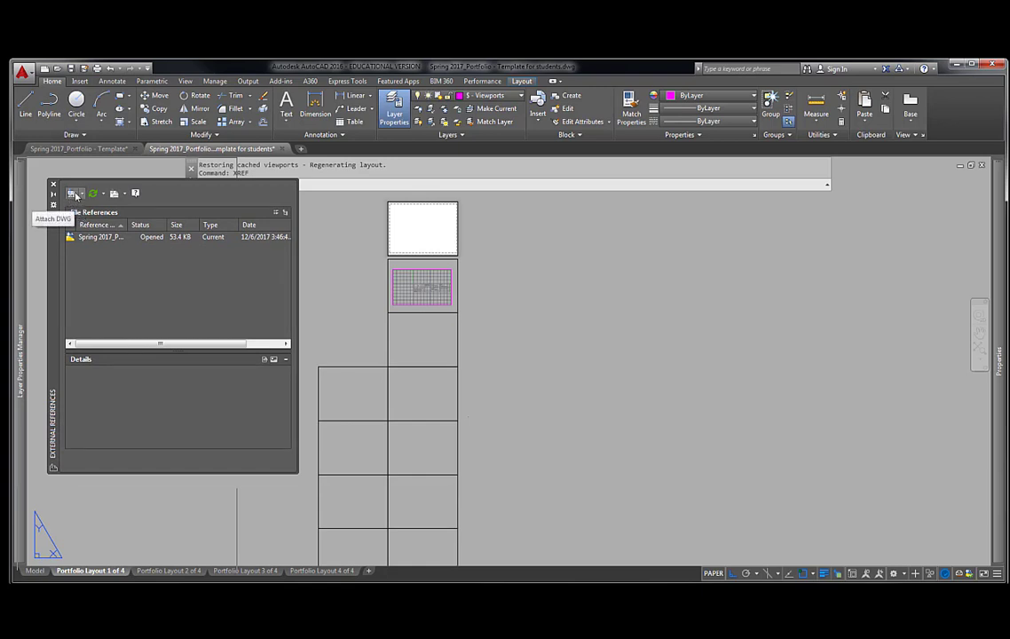
Step: Choose the desktop file 12943bec85572c8c04537723b4fcba00.jpg to attach as an image reference
click(82, 195)
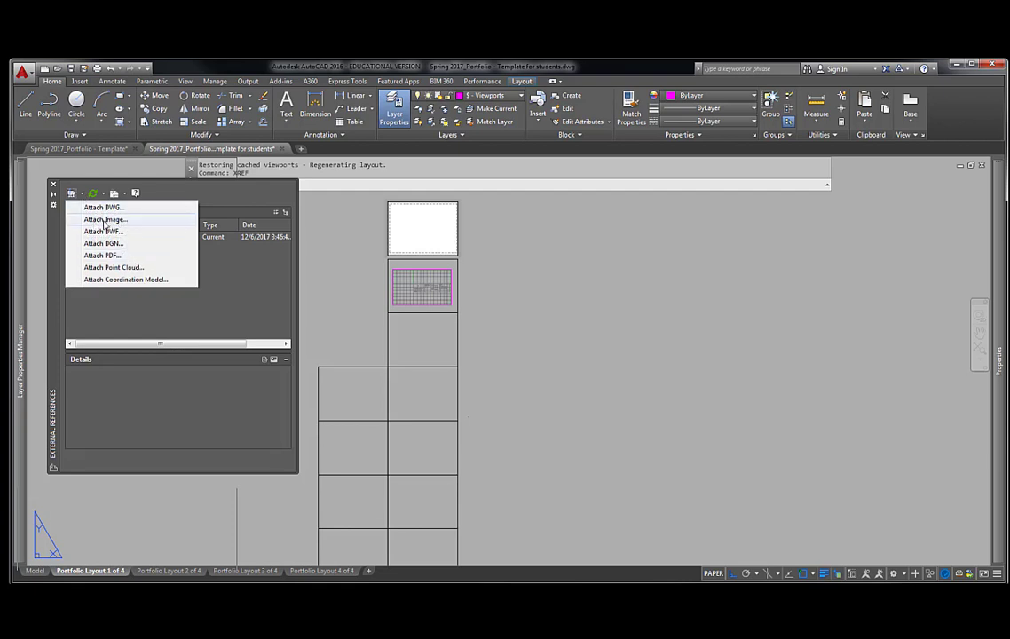
click(118, 221)
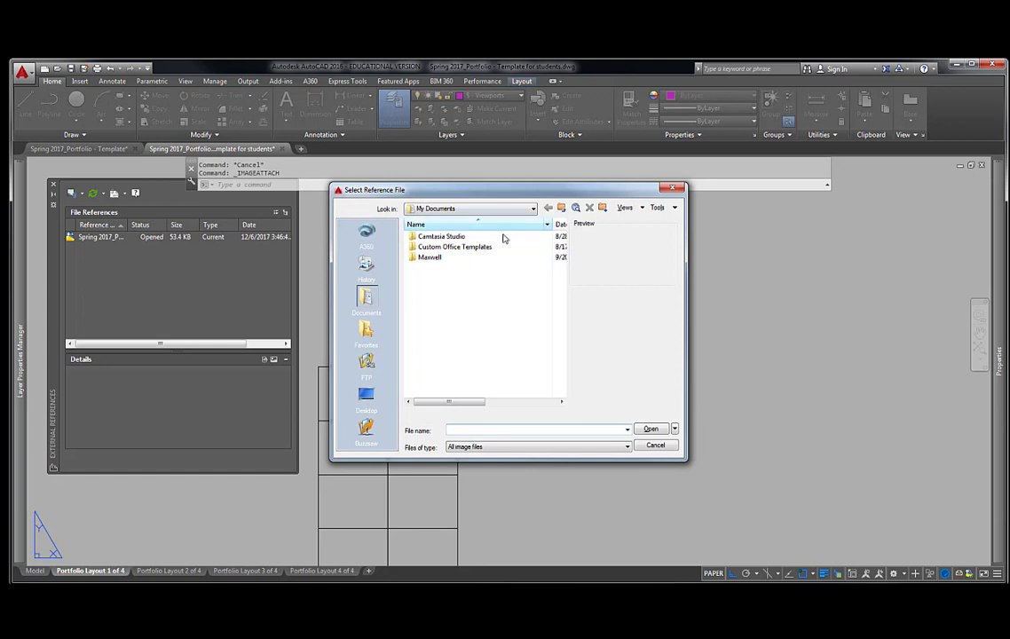
click(367, 397)
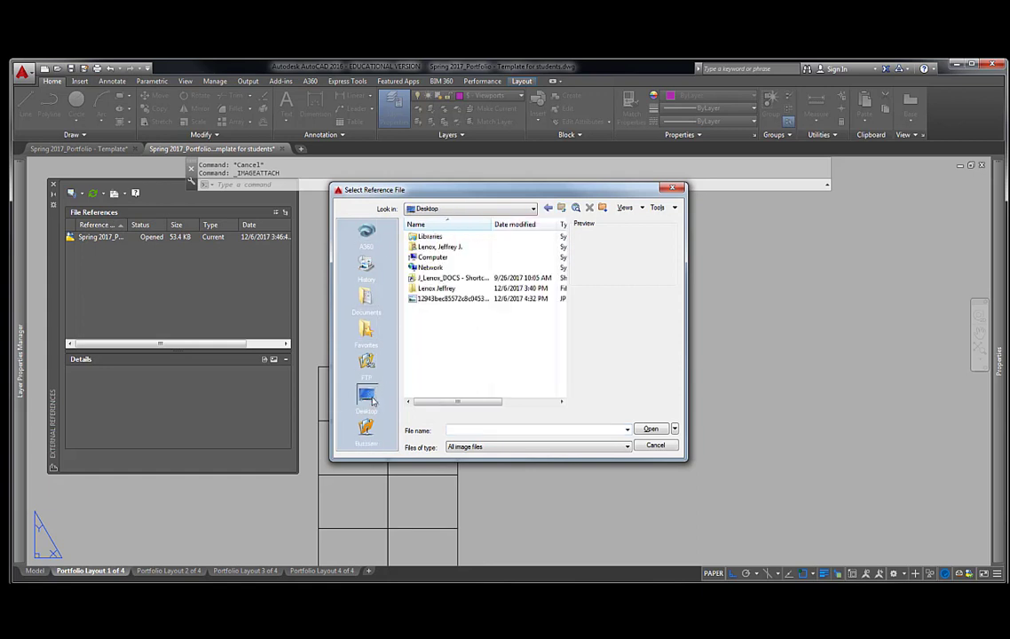
click(434, 300)
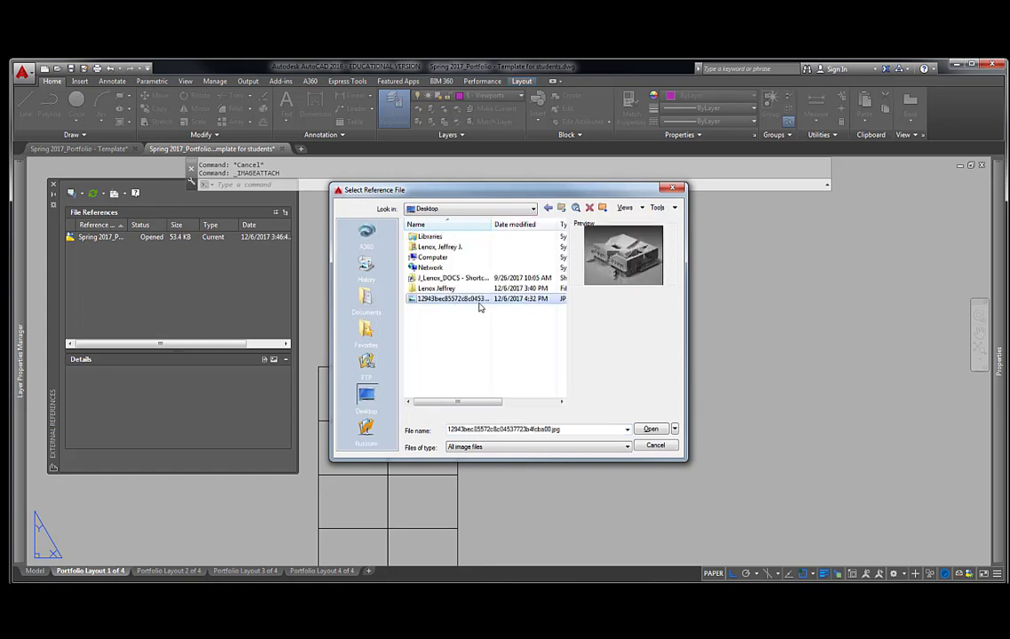
click(651, 428)
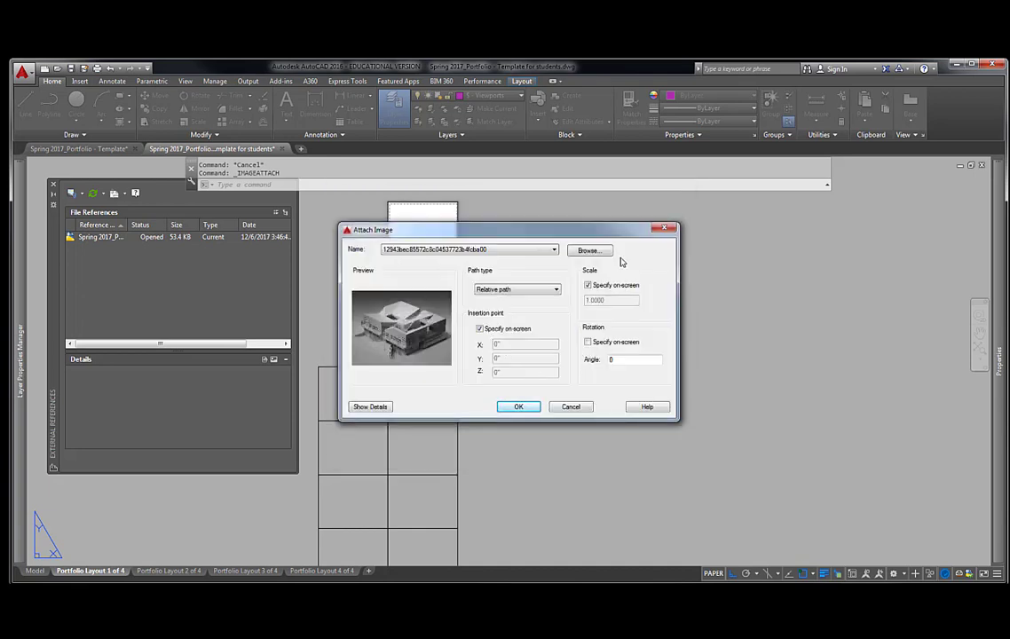
Step: Place the image near the lower-left corner of the page below the gridded viewport, scaled to about 5 15/16" wide
click(531, 410)
scroll(417, 345, up, 5)
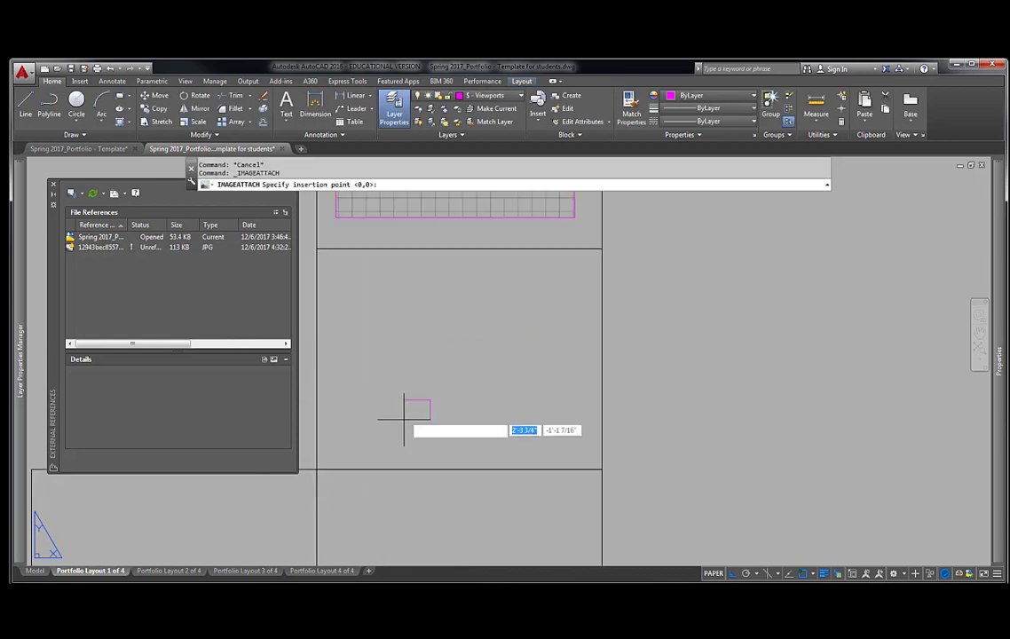
middle_drag(401, 426, 483, 439)
click(416, 470)
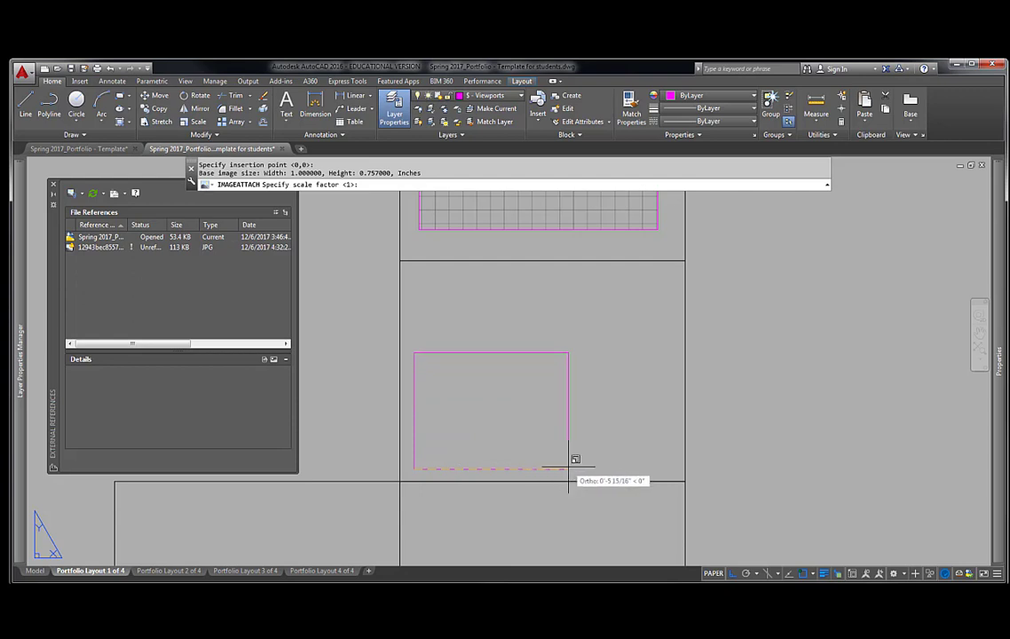
click(569, 469)
middle_drag(609, 467, 600, 444)
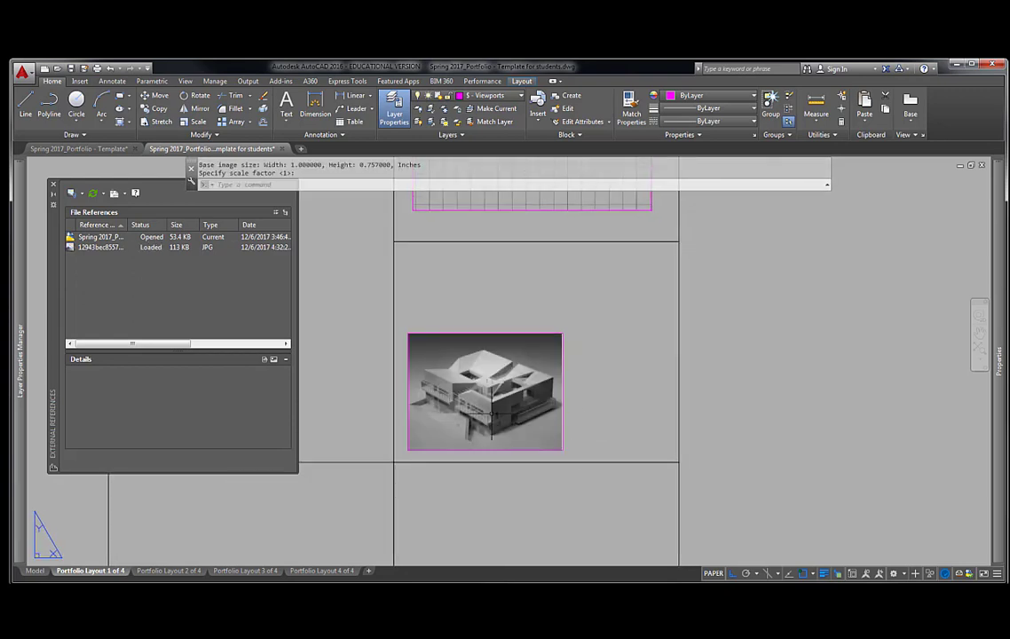
Step: Check the source image file on the desktop and the attached image's saved path in its reference details
middle_drag(365, 416, 379, 411)
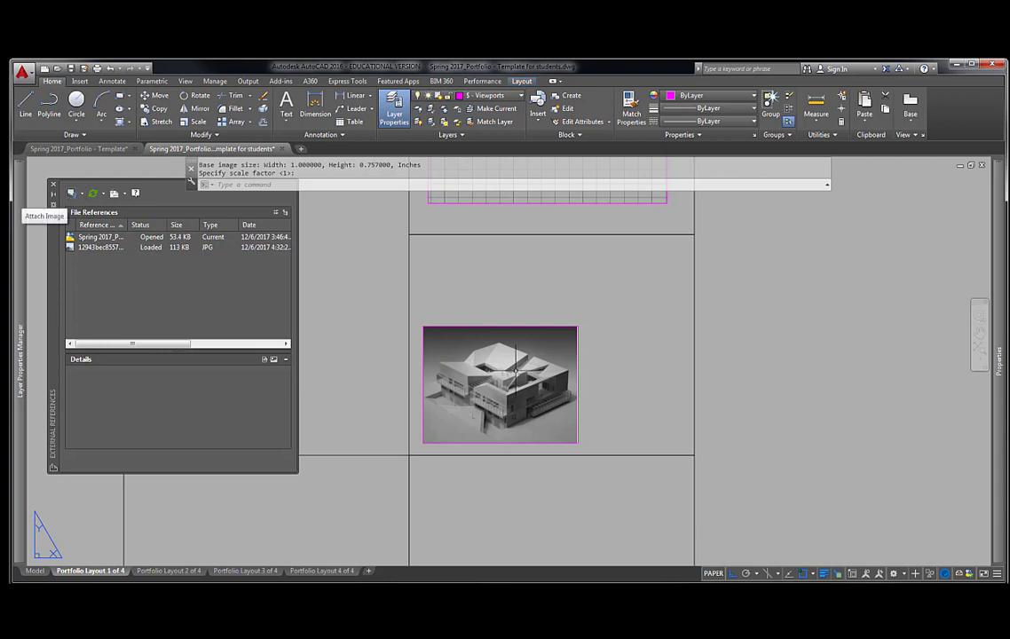
middle_drag(572, 409, 553, 410)
middle_drag(402, 327, 404, 353)
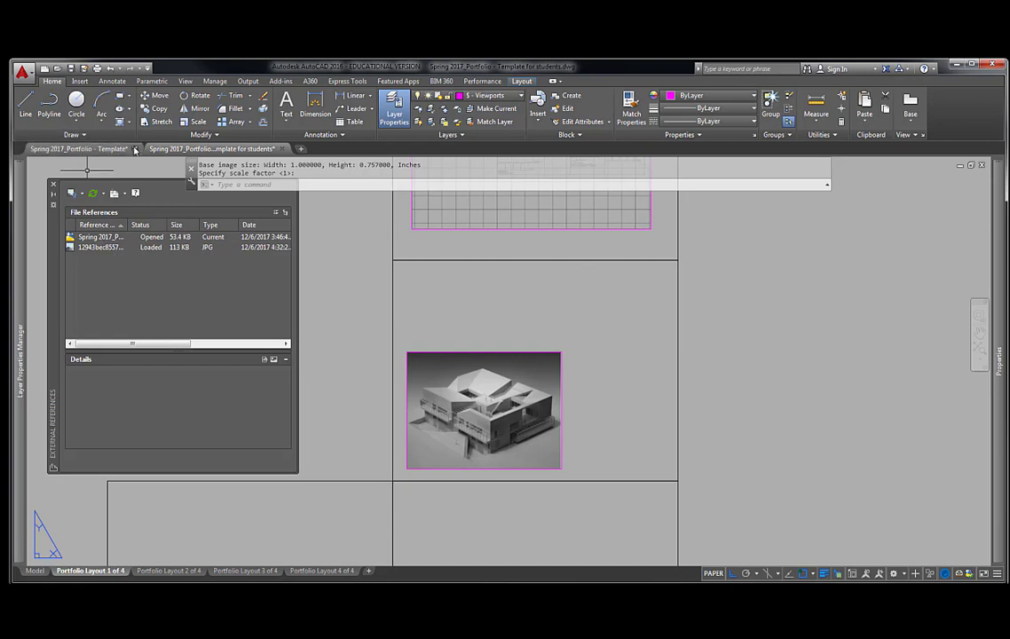
click(124, 200)
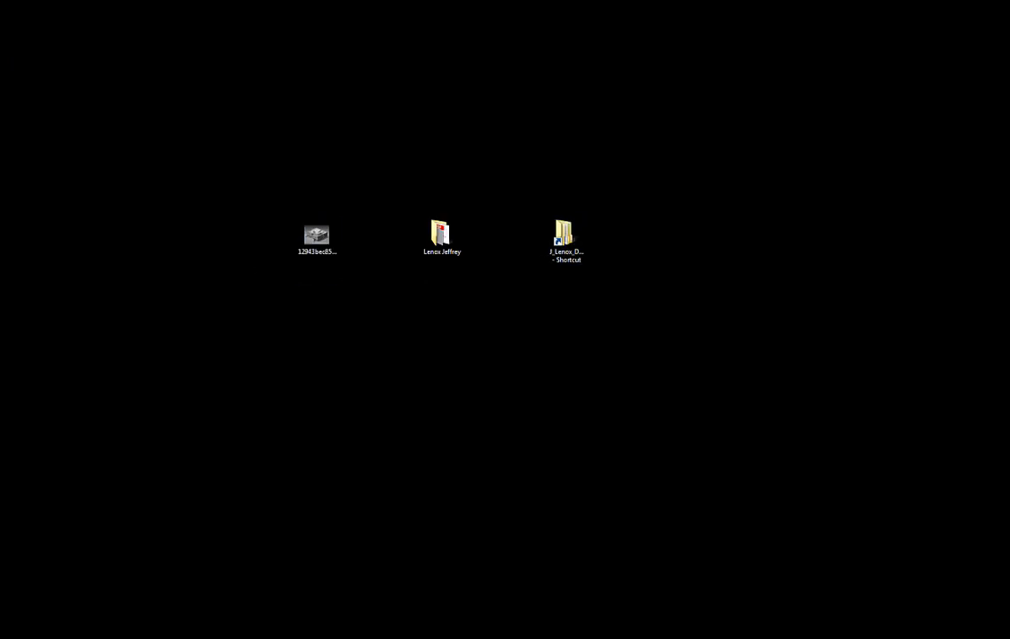
key(alt+Tab)
click(471, 352)
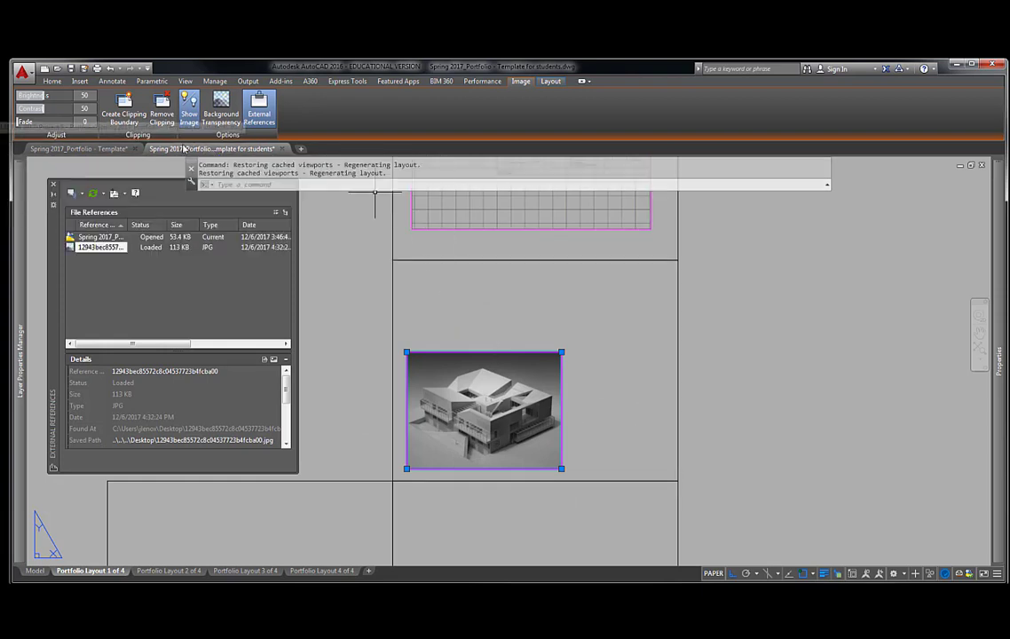
mouse_move(192, 153)
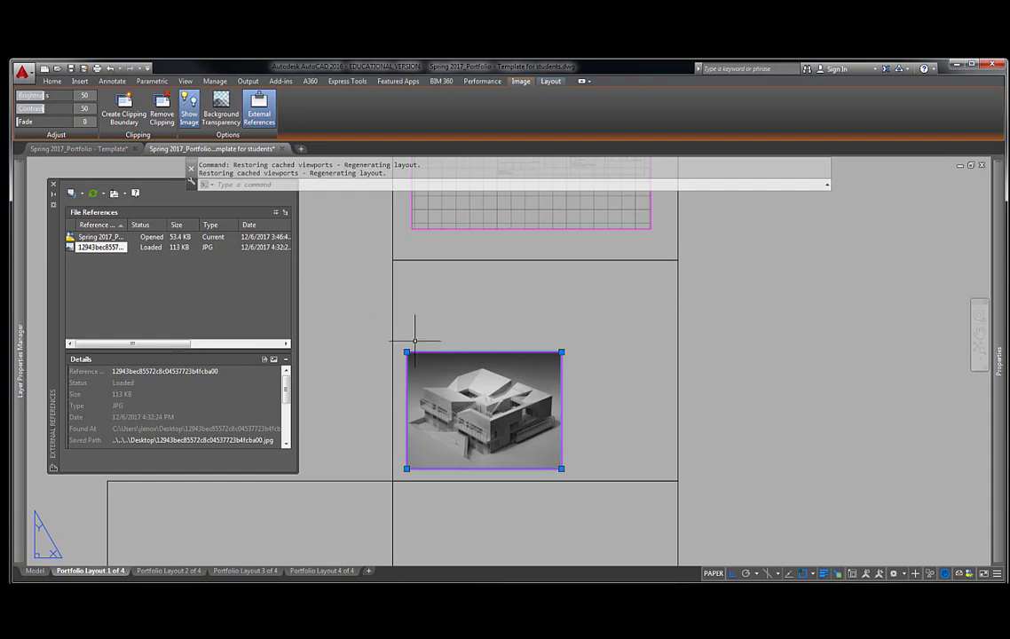
middle_drag(463, 321, 475, 327)
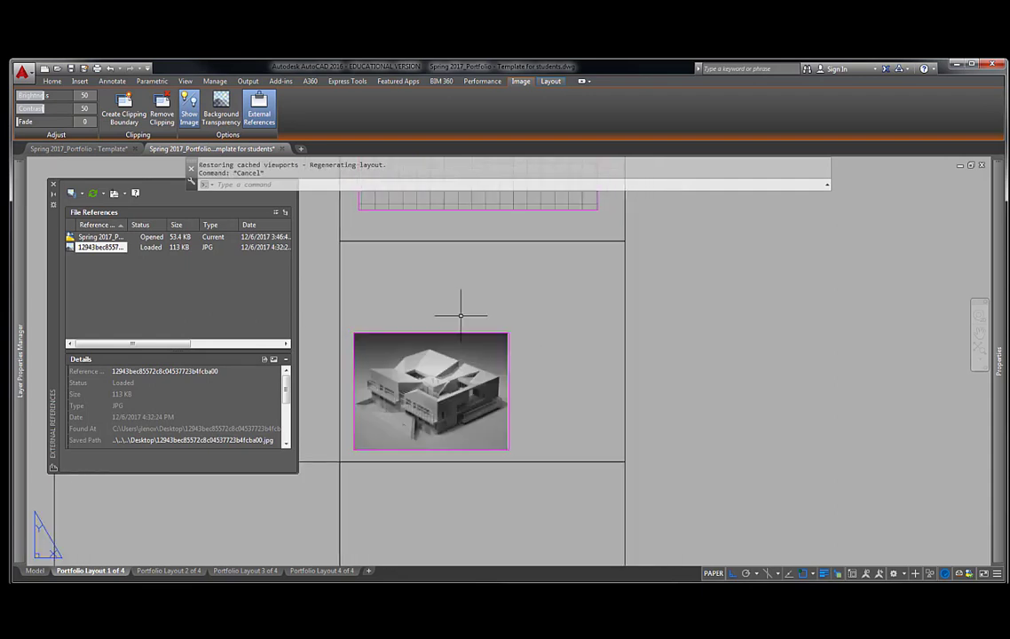
key(Escape)
Step: Preview the plot of the page holding the image, using a plot window picked from the page's lower-left corner
key(ctrl+p)
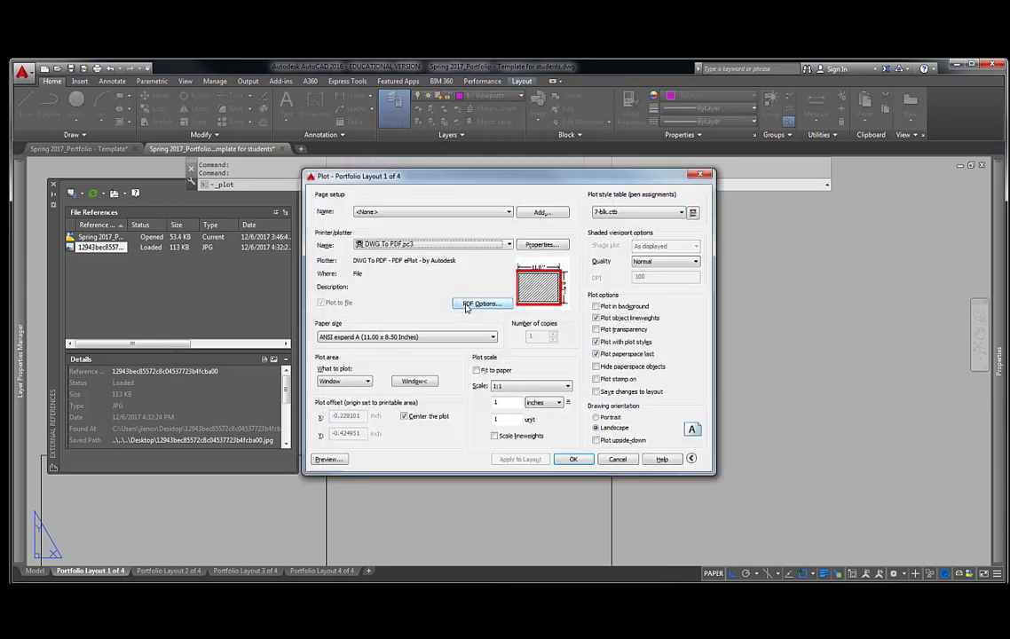
click(413, 381)
click(326, 455)
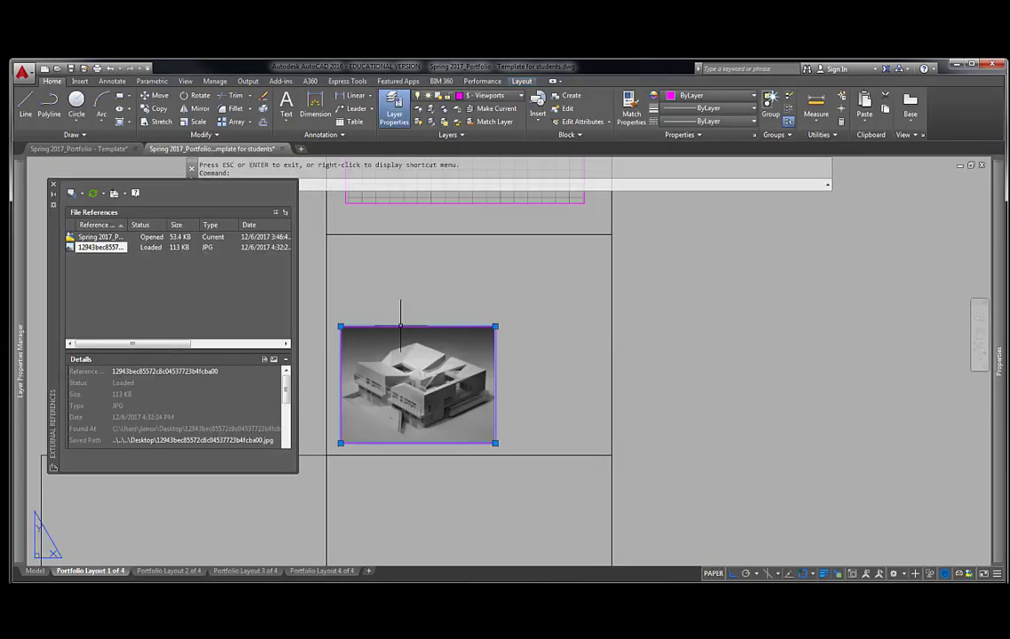
Step: Change the attached image's layer to T - 01 Texts and deselect it
click(53, 82)
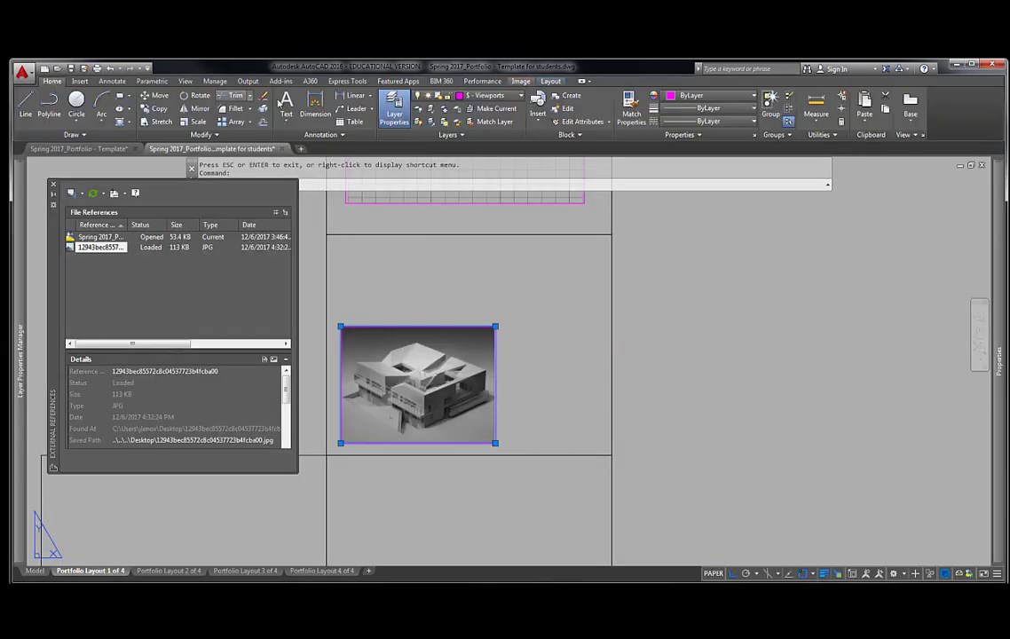
click(484, 94)
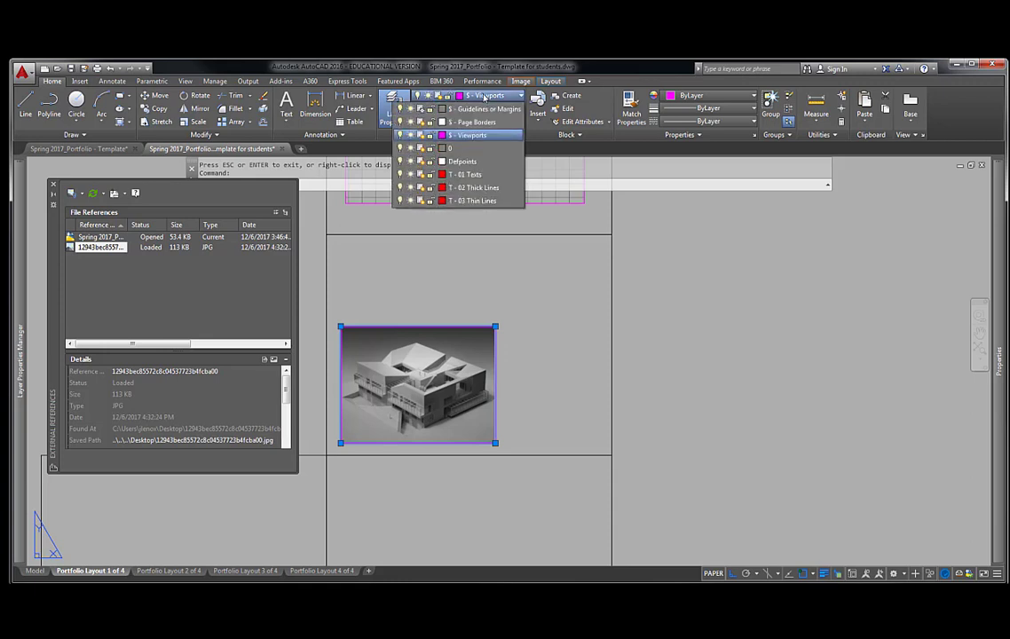
click(474, 176)
key(Escape)
middle_drag(464, 334, 413, 261)
scroll(390, 321, up, 2)
middle_drag(406, 329, 449, 353)
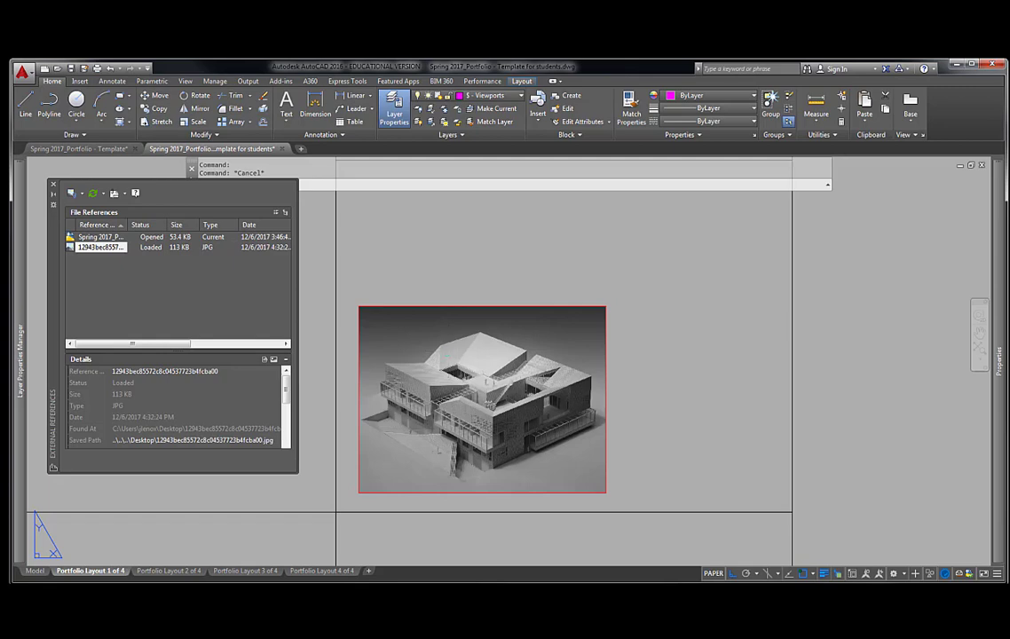
Step: Preview the plot of the image page with a window picked from its lower-left corner, and examine the image's border up close
key(ctrl+p)
click(414, 383)
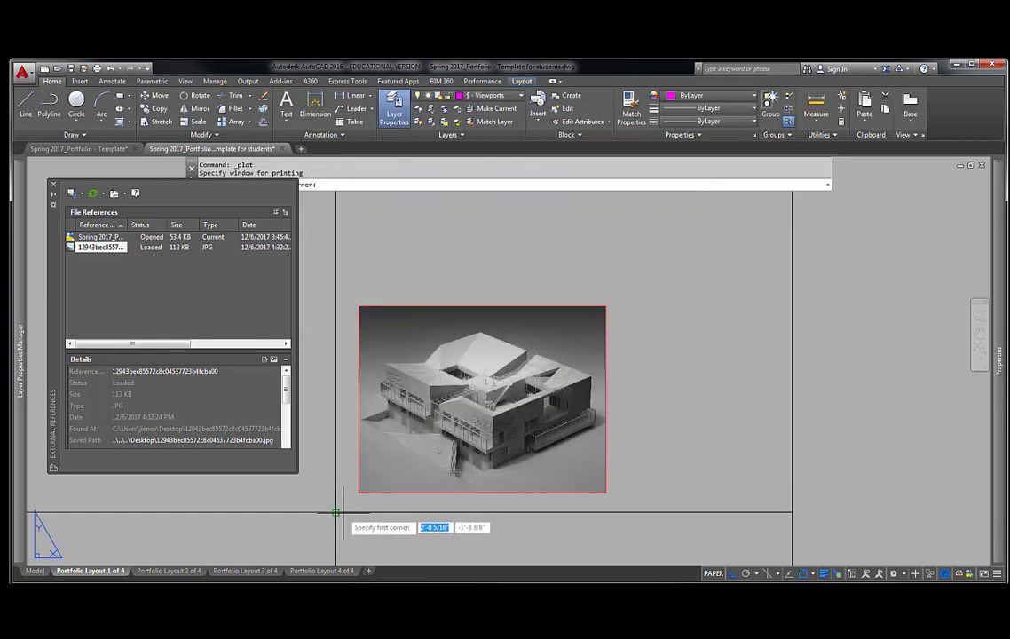
click(339, 509)
scroll(341, 506, down, 4)
click(542, 356)
click(329, 459)
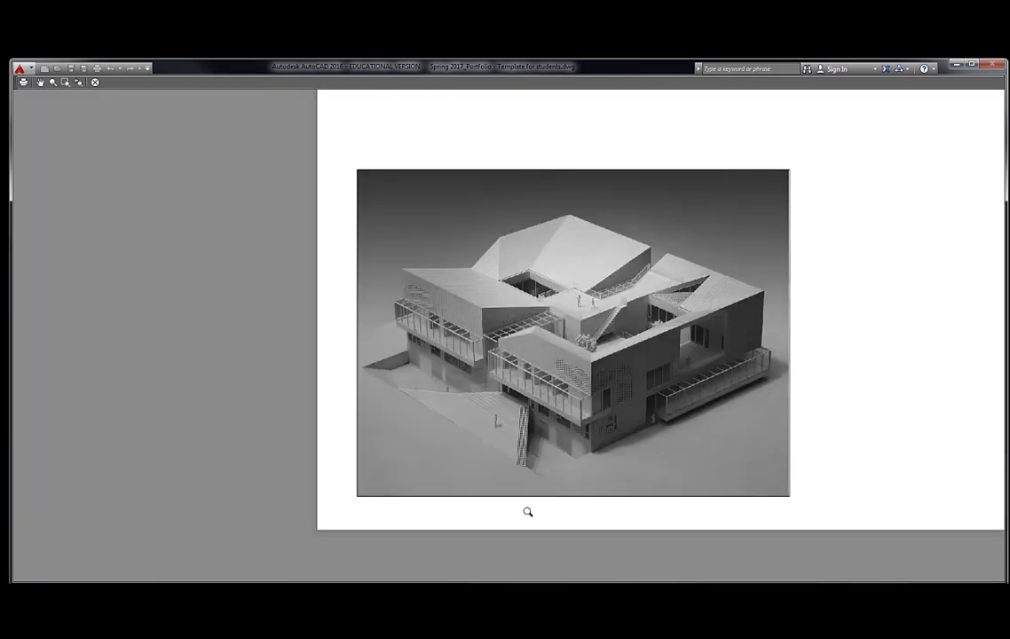
scroll(747, 509, up, 5)
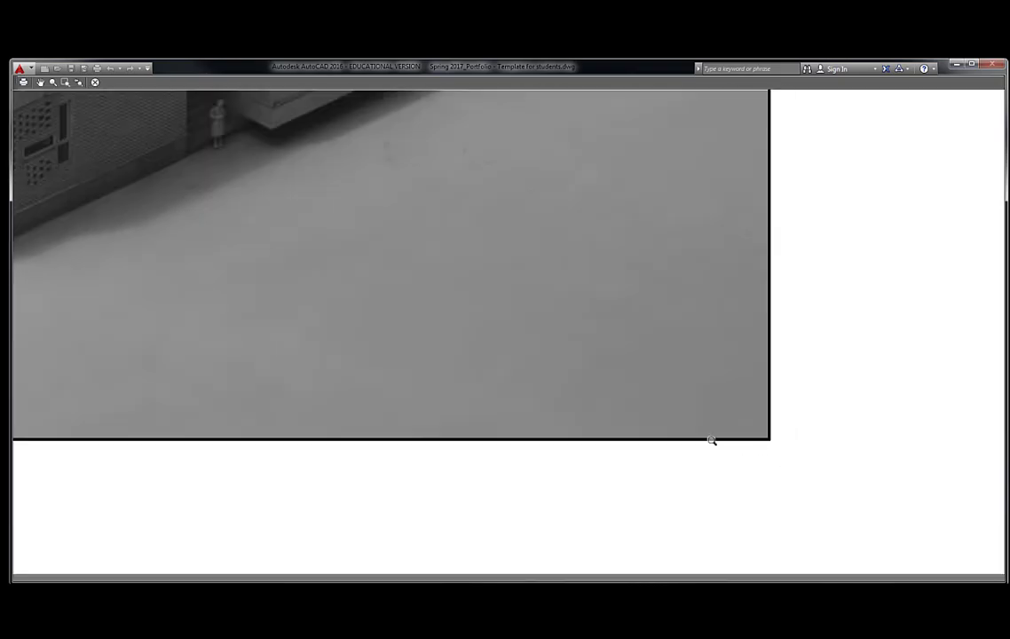
scroll(644, 407, down, 4)
middle_drag(609, 352, 548, 422)
scroll(565, 377, up, 1)
middle_drag(638, 386, 578, 386)
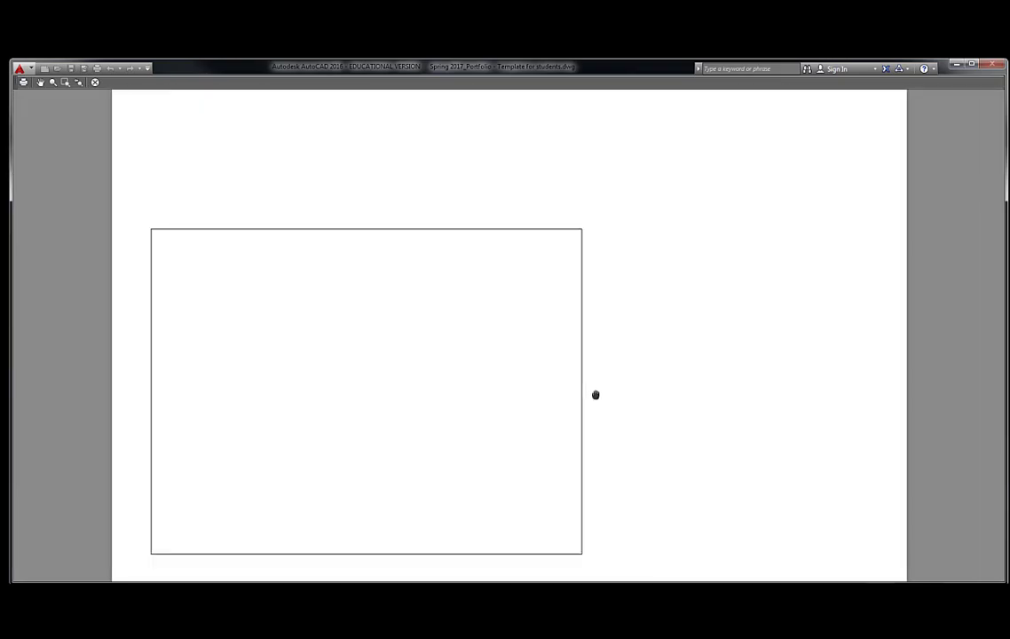
key(Escape)
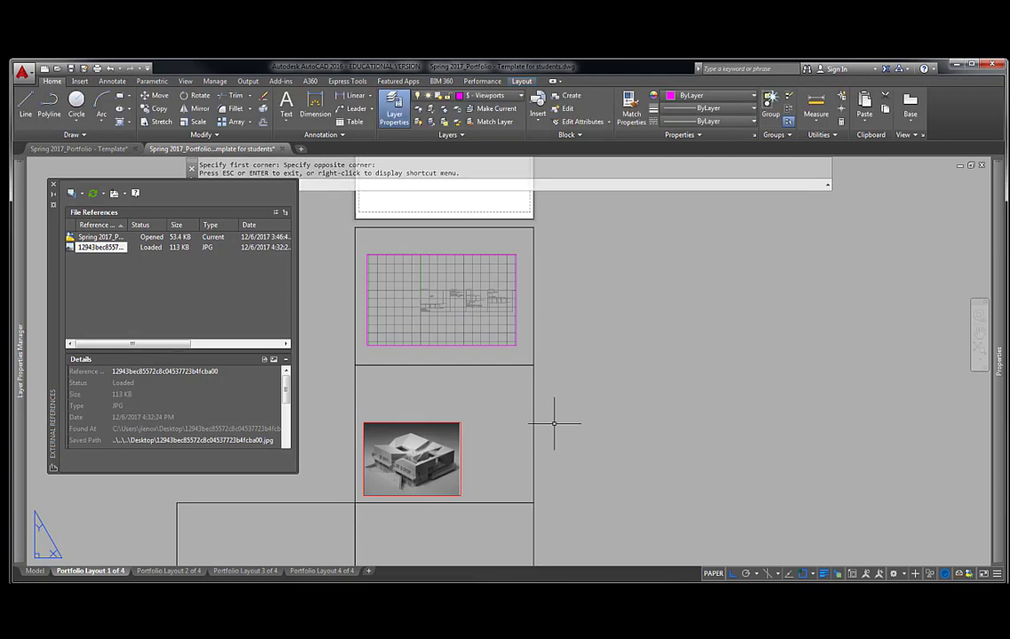
Step: Turn off the image's frame by setting IMAGEFRAME to 0
middle_drag(553, 444, 586, 410)
click(462, 378)
click(439, 402)
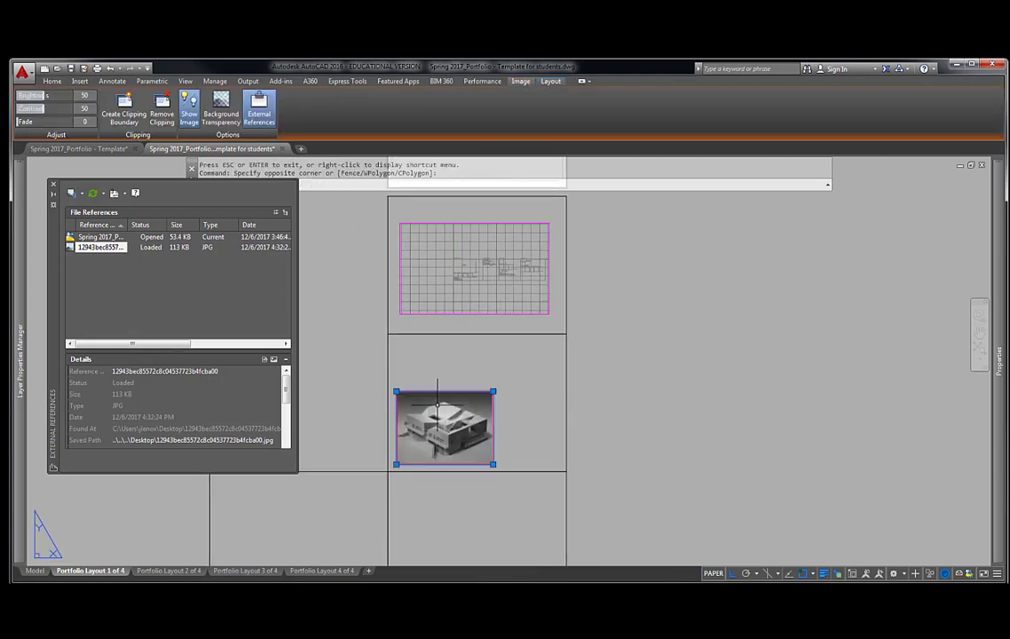
scroll(438, 404, up, 2)
middle_drag(438, 404, 496, 392)
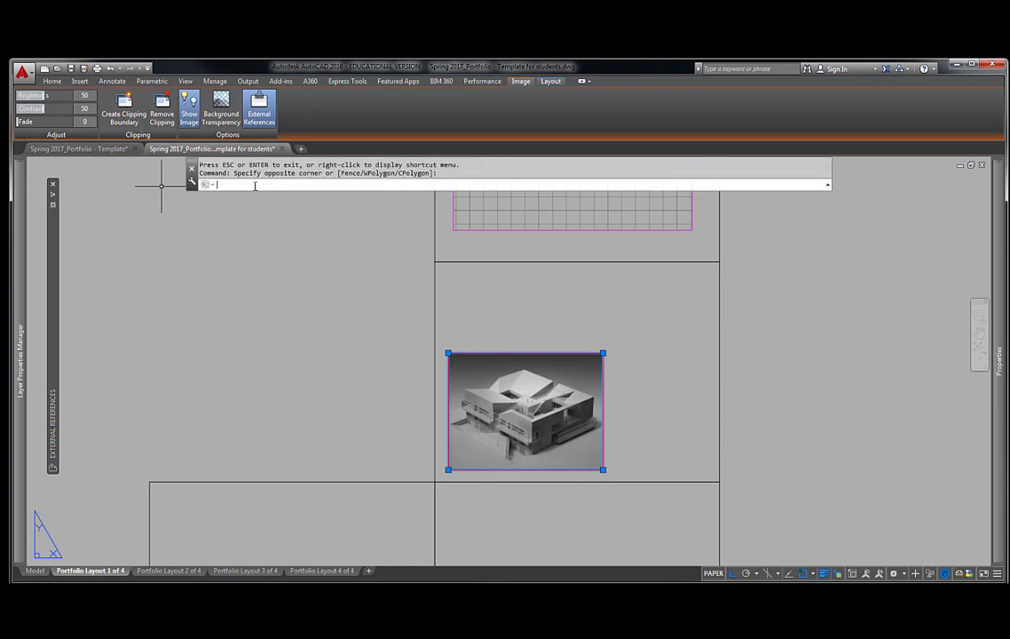
text(IMAGEFRAME)
key(Return)
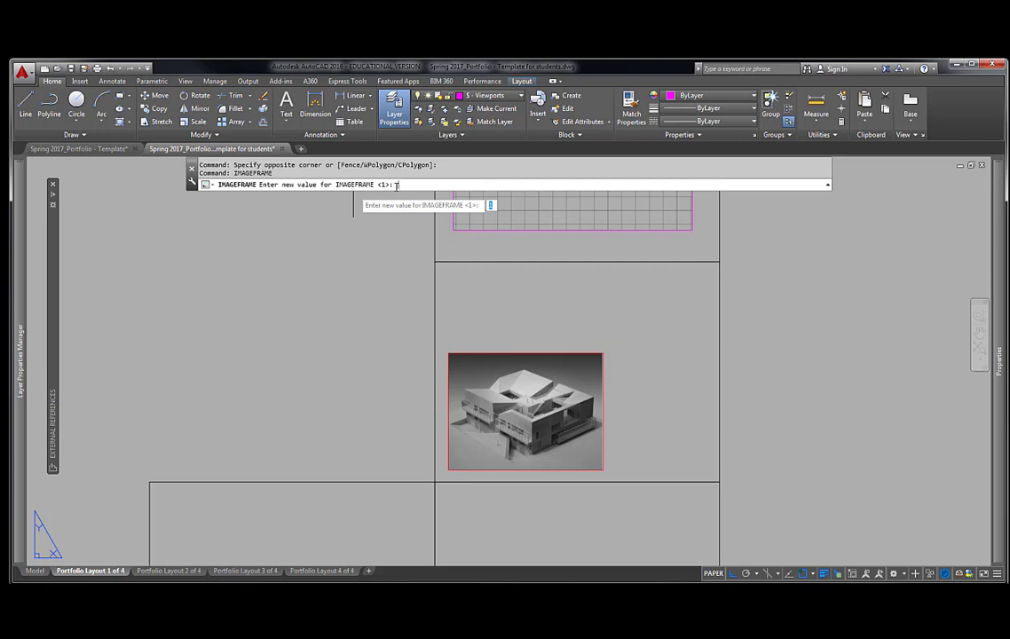
key(Return)
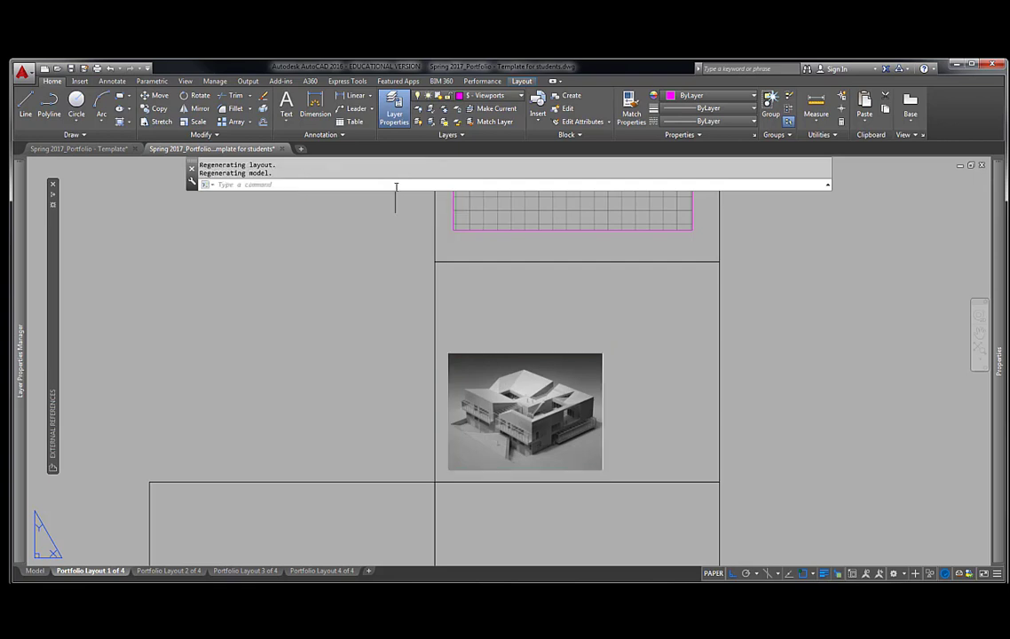
Step: Preview the plot of the page with the image frame off, using a window picked from the page's lower-left corner
key(ctrl+p)
click(416, 379)
click(435, 482)
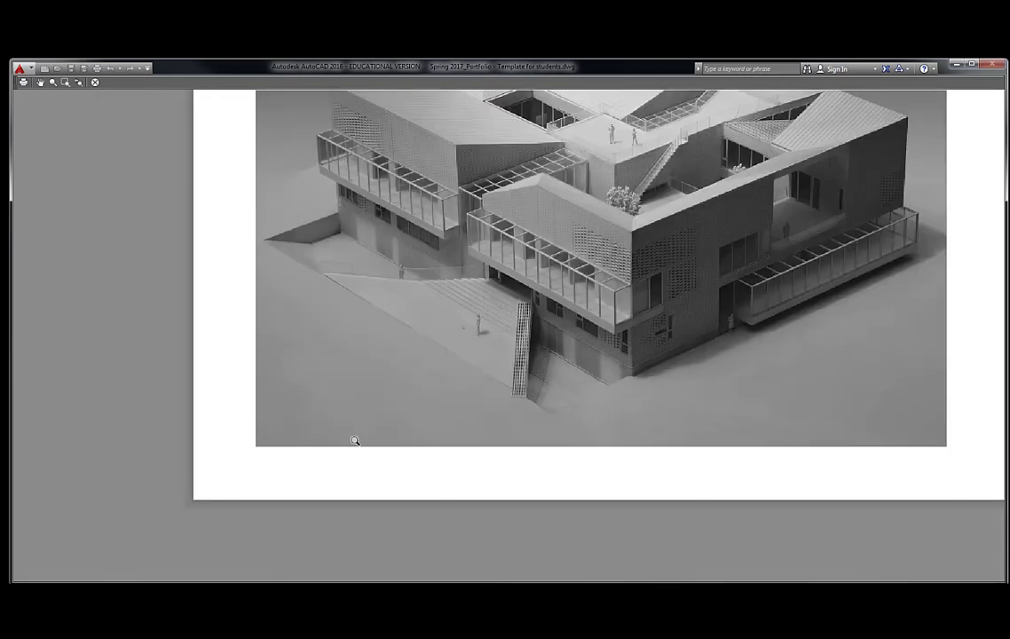
middle_drag(676, 426, 314, 457)
scroll(574, 459, down, 3)
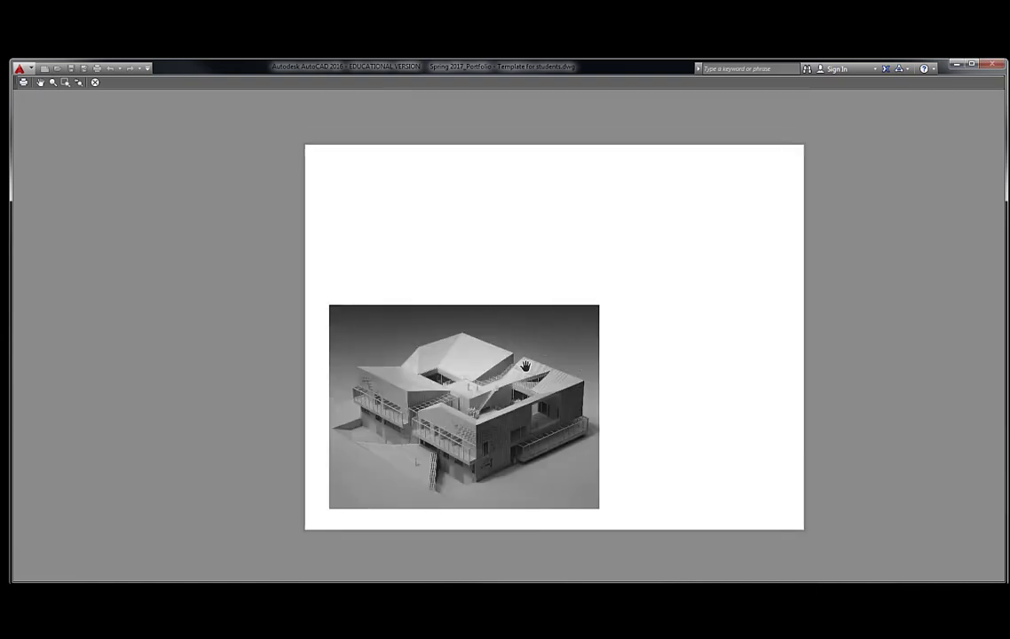
key(Escape)
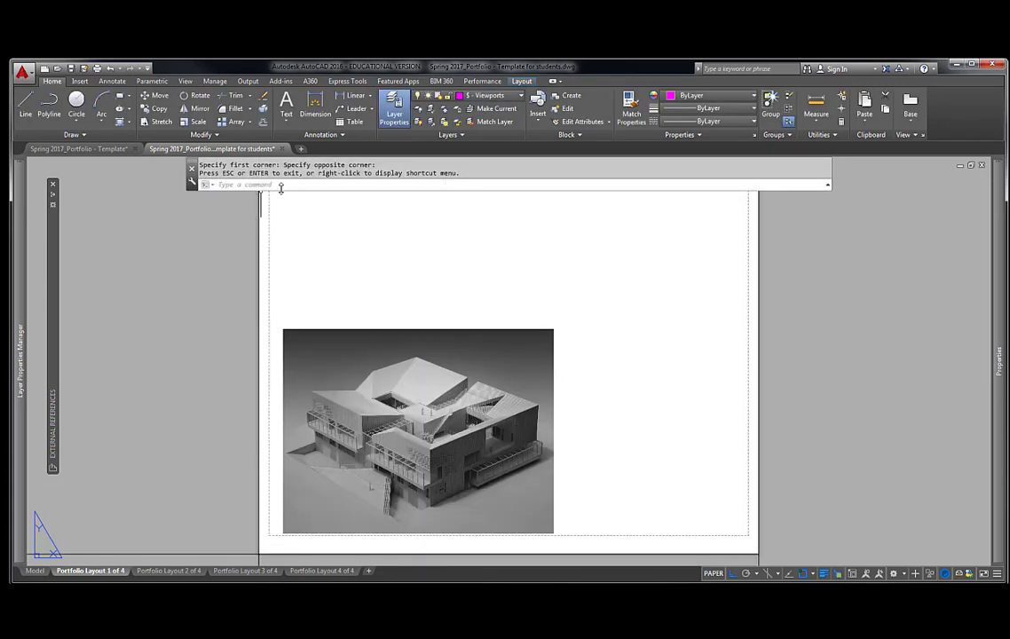
Step: Bring up the External References palette with the IMAGE command and close it
click(281, 186)
text(IMAGE)
key(Return)
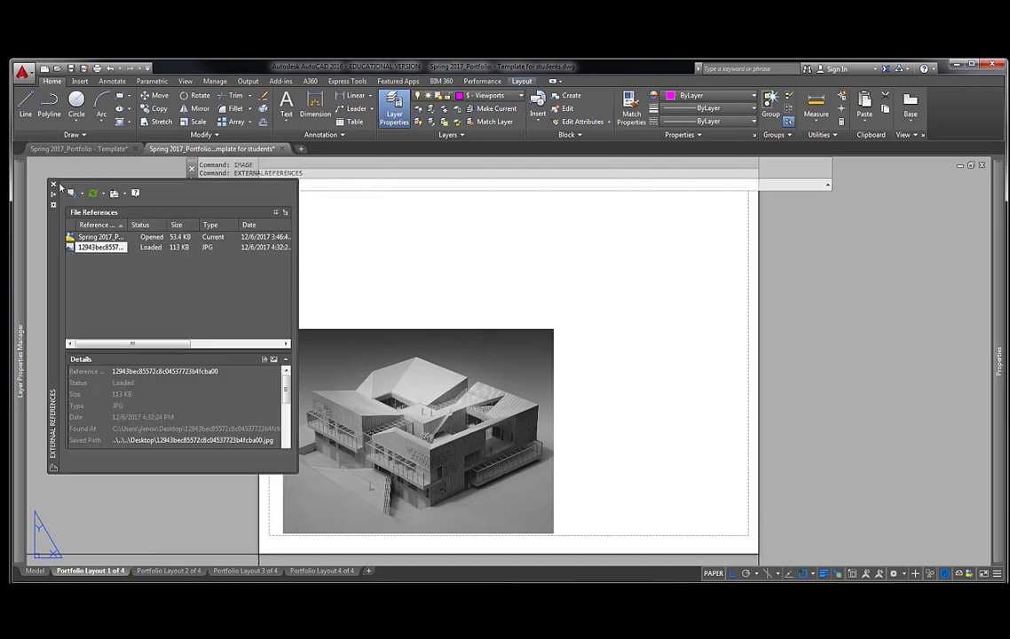
click(53, 167)
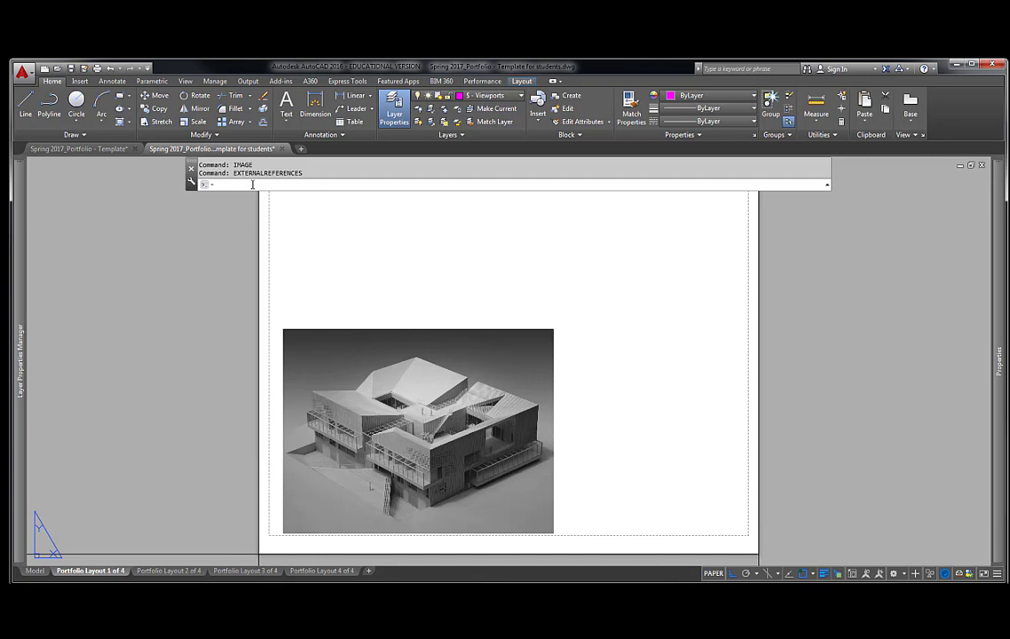
Step: Set IMAGEFRAME to 2 for the attached image's frame
text(IMAGEFRAME)
key(Return)
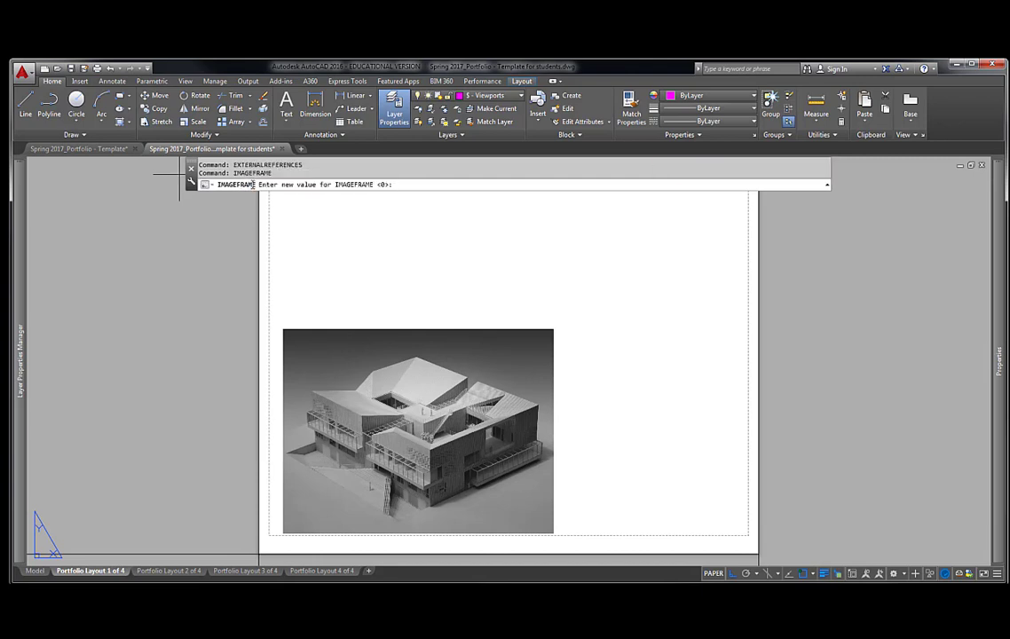
text(2)
key(Return)
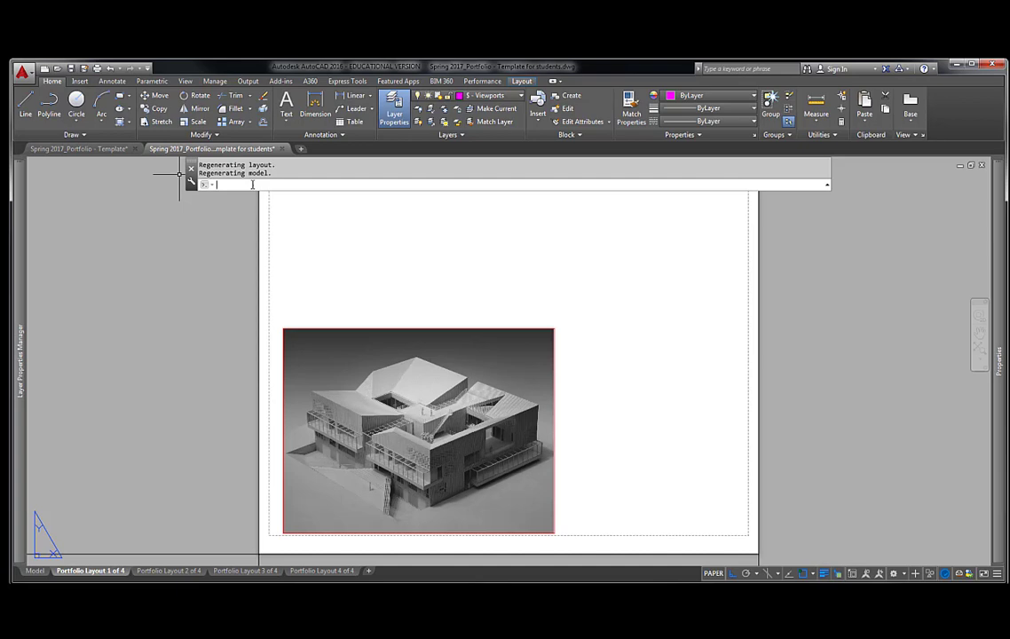
Step: Preview the page's plot with IMAGEFRAME at 2 and inspect the image's edges near its lower-right corner
click(286, 341)
key(Escape)
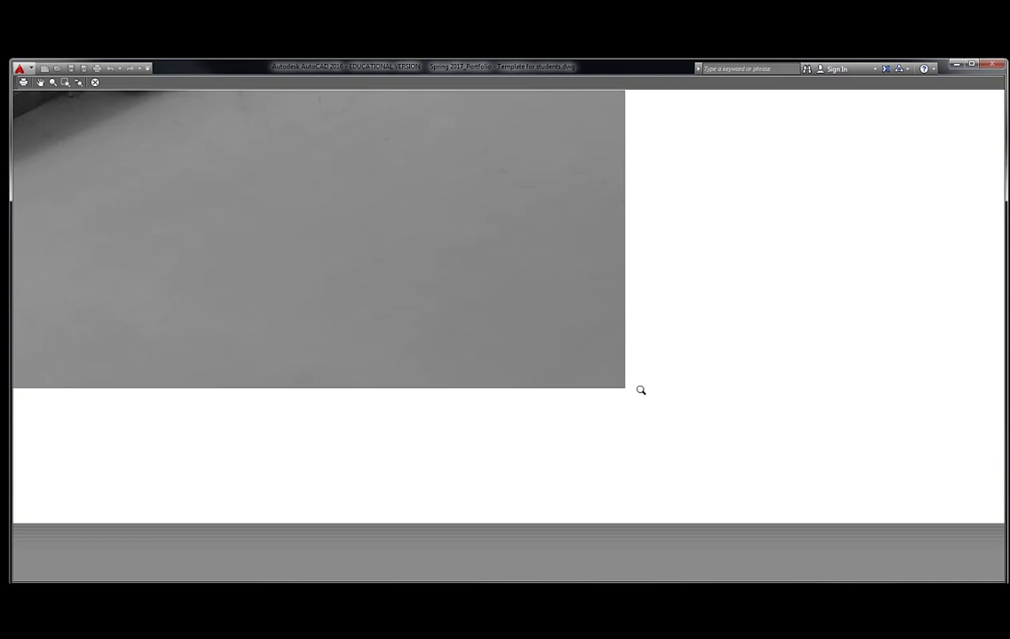
scroll(639, 386, down, 5)
middle_drag(546, 336, 631, 480)
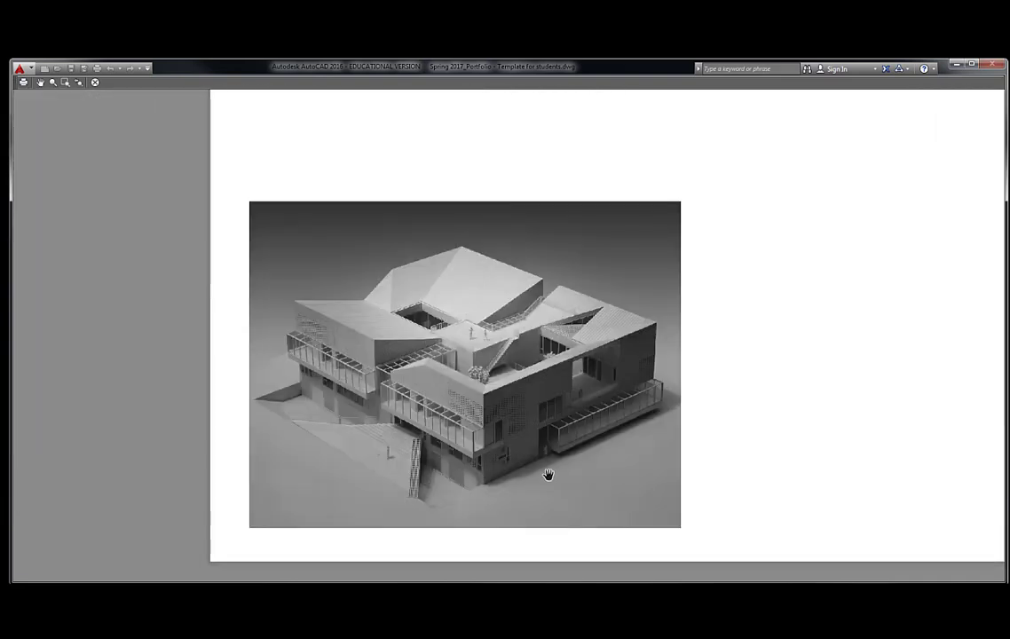
key(Escape)
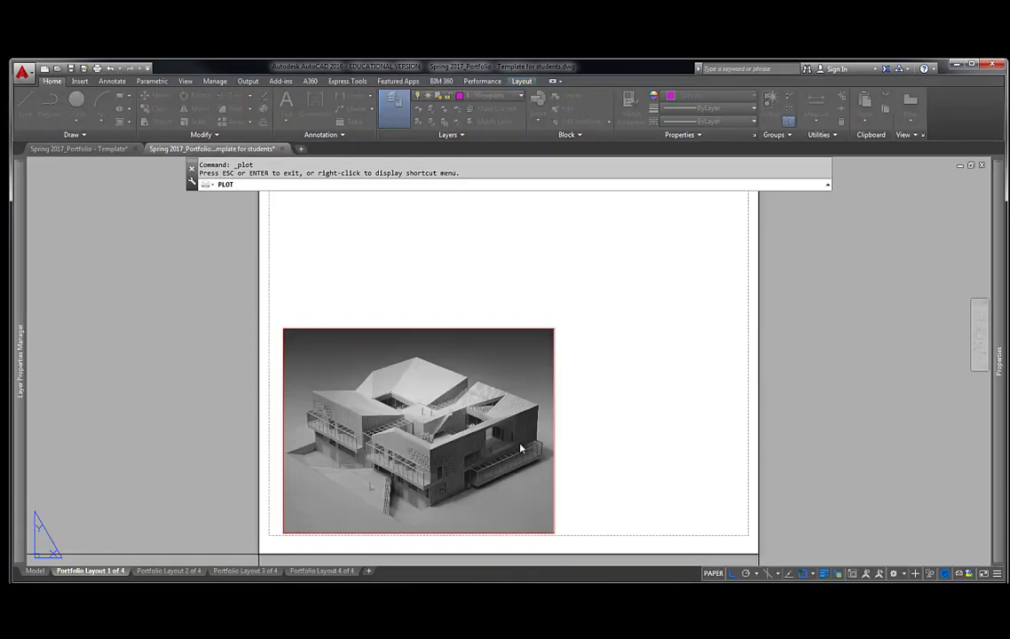
Step: Select the image by its frame near the upper-left corner, check its corner grips and deselect it
middle_drag(425, 385, 497, 343)
scroll(343, 293, up, 4)
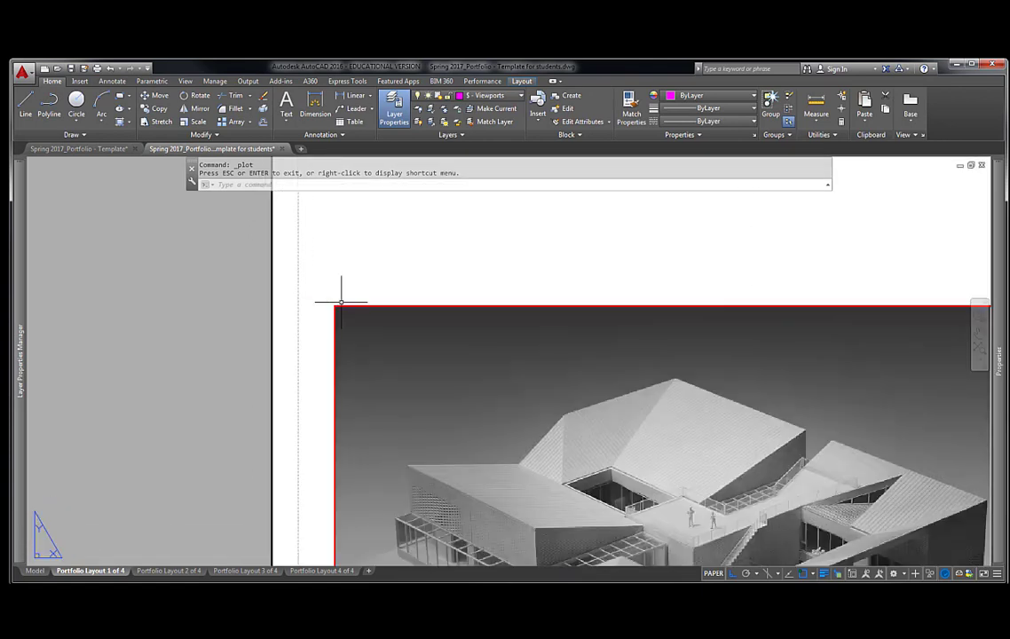
click(307, 316)
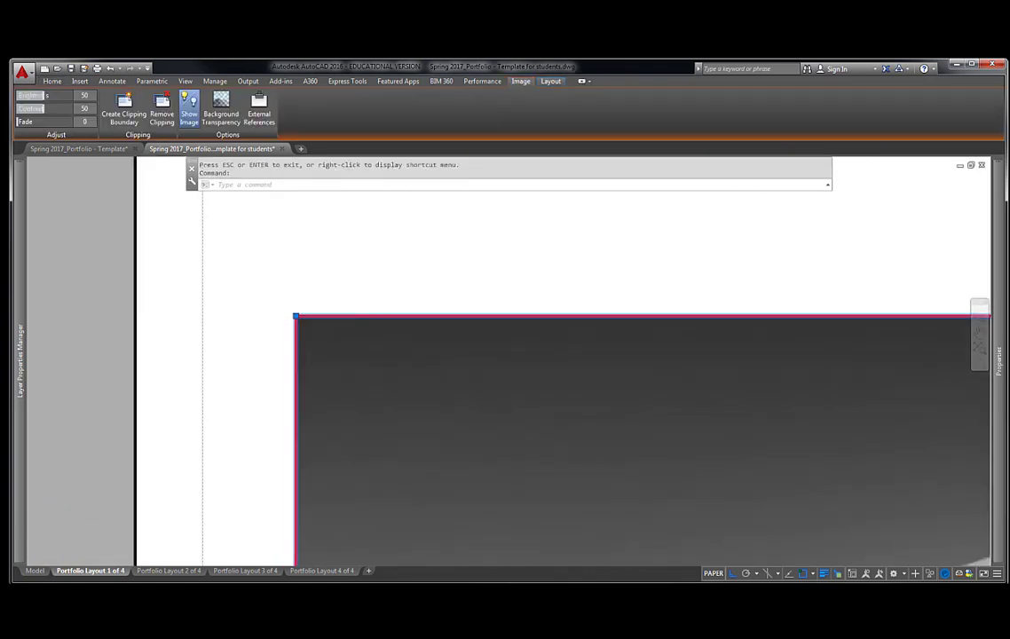
scroll(306, 313, down, 5)
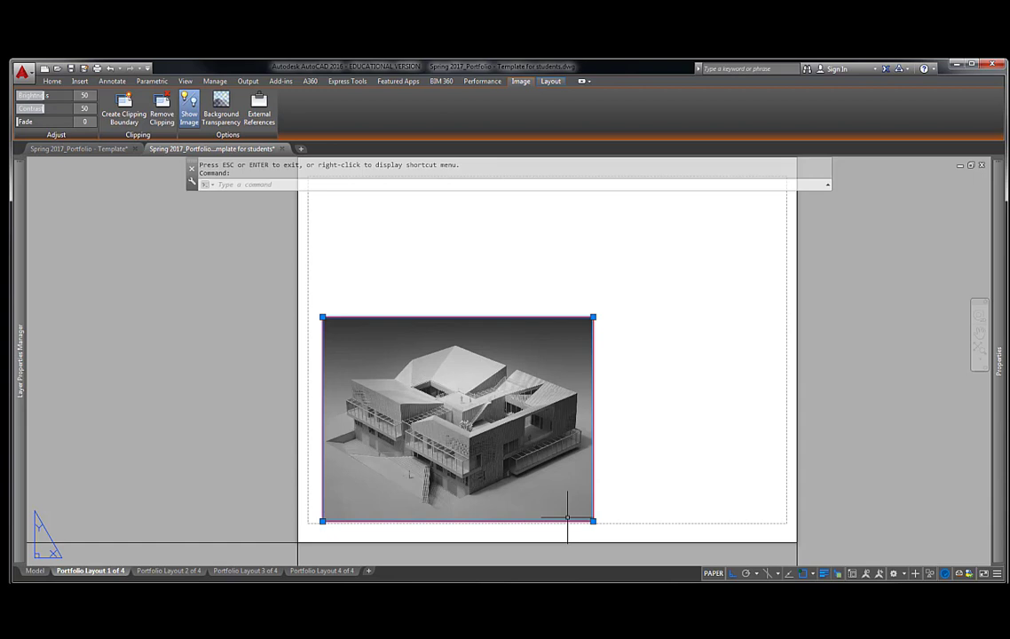
key(Escape)
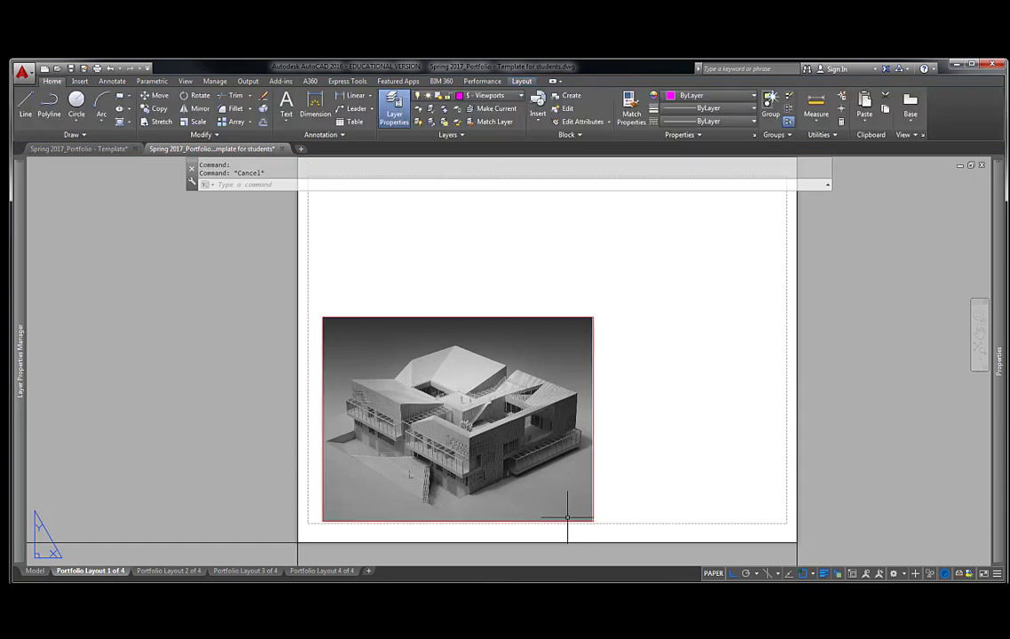
Step: Set IMAGEFRAME back to 0 to hide the image's frame
text(IMAGEFR)
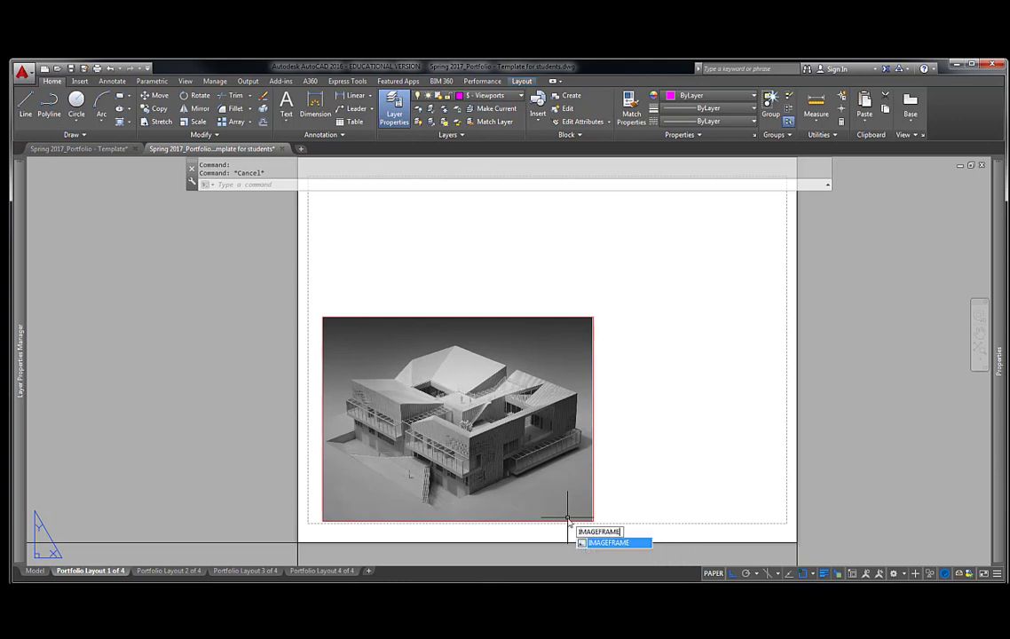
text(AME)
key(Return)
text(0)
key(Return)
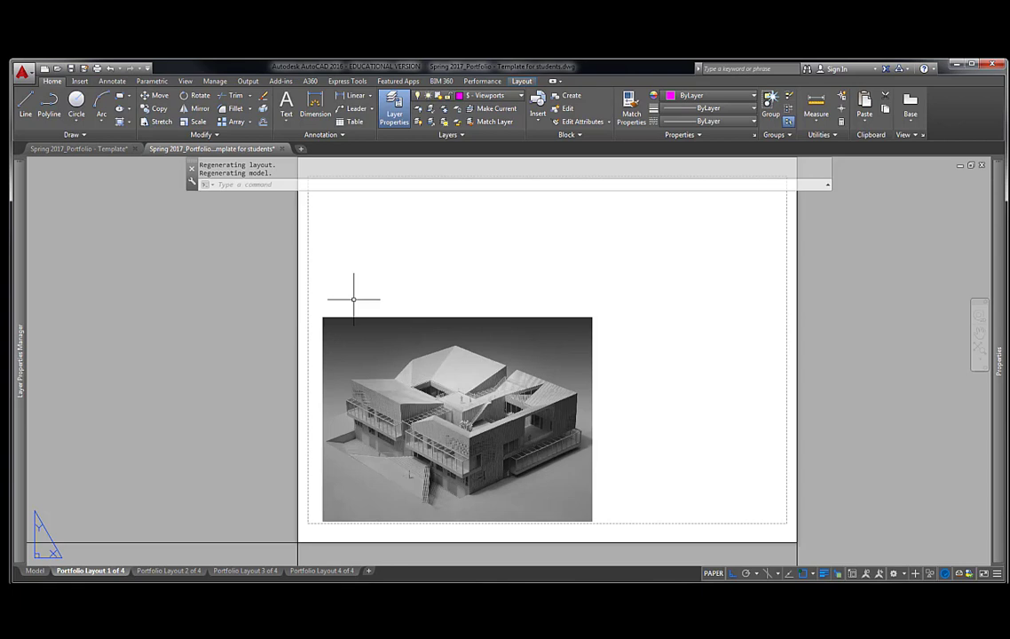
Step: Set IMAGEFRAME to 1 to show the image's frame both on screen and in the plot
text(IMAGEFRAME)
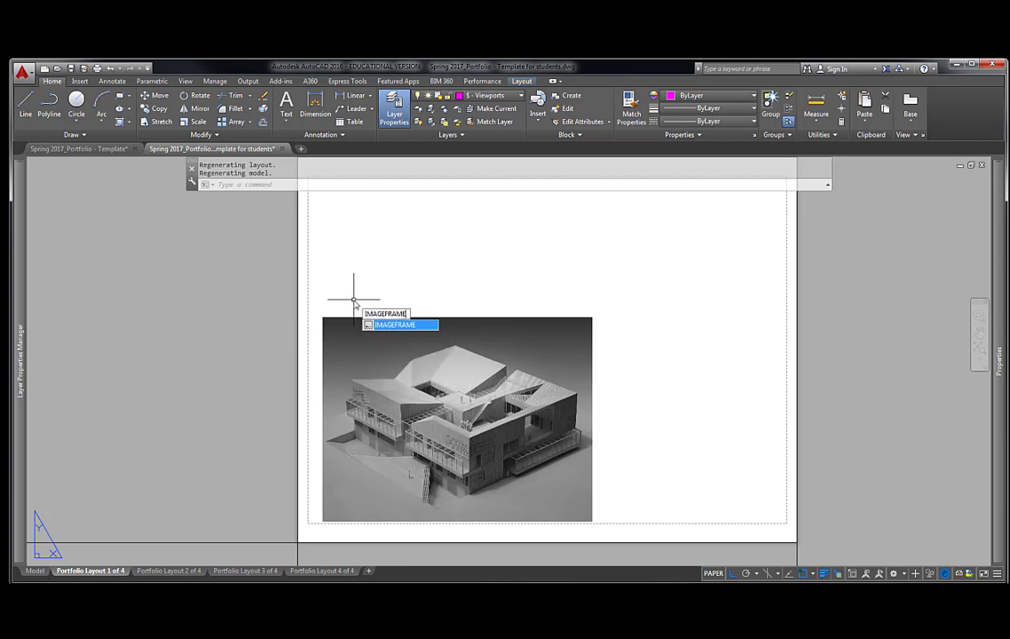
key(Return)
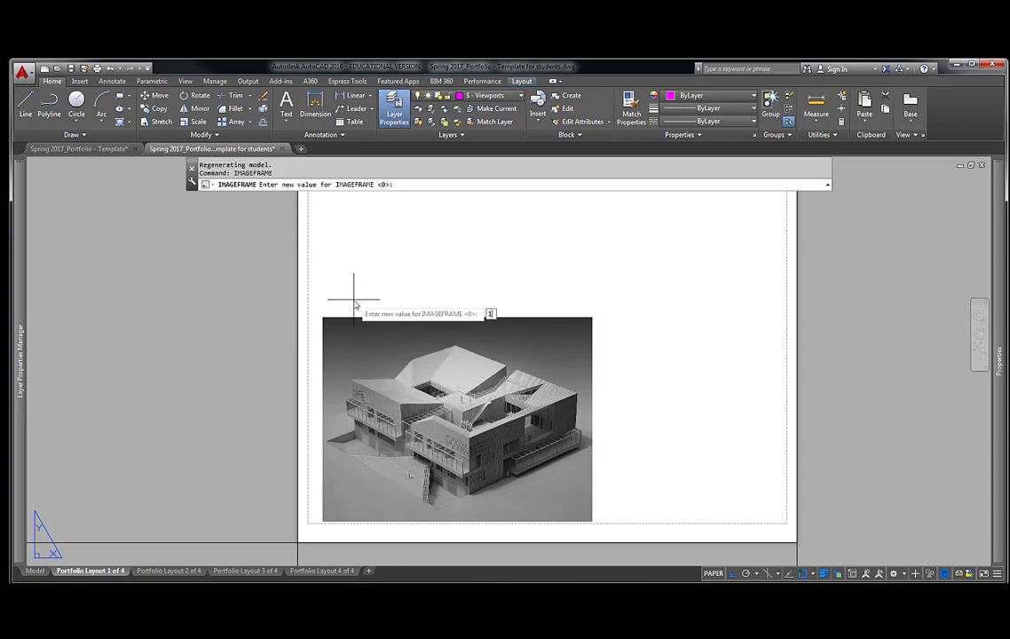
text(1)
key(Return)
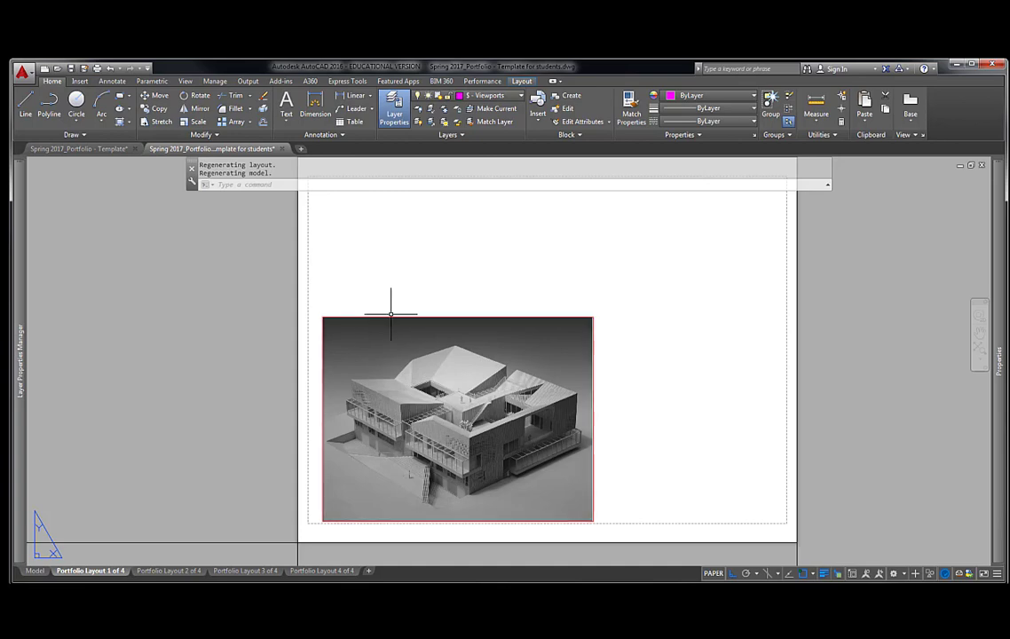
Step: Preview the page's plot with IMAGEFRAME at 1 and examine the border around the image
key(ctrl+p)
click(328, 458)
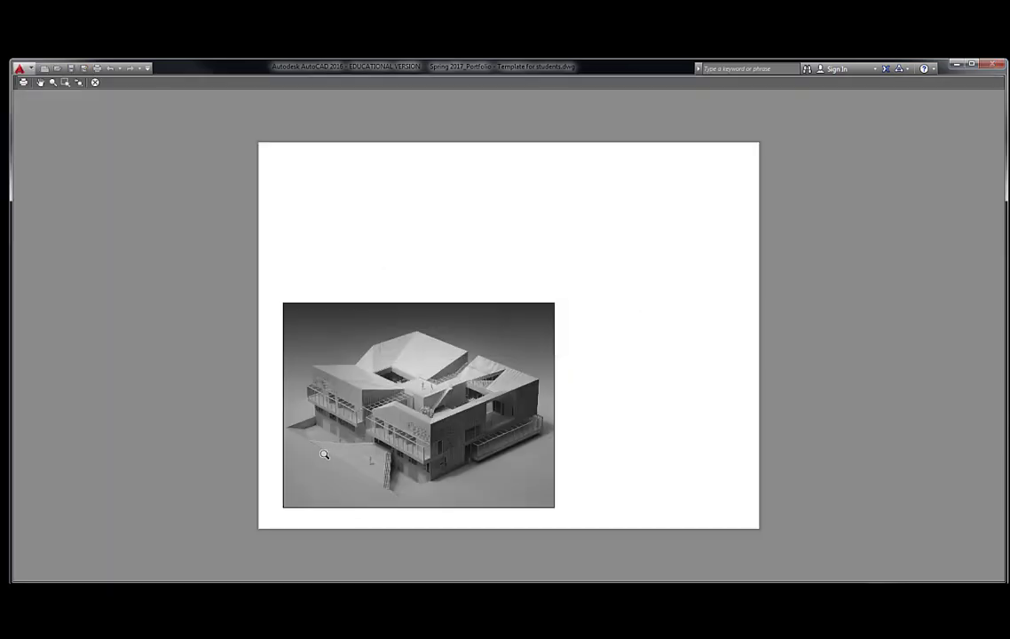
scroll(551, 516, up, 4)
scroll(548, 477, down, 4)
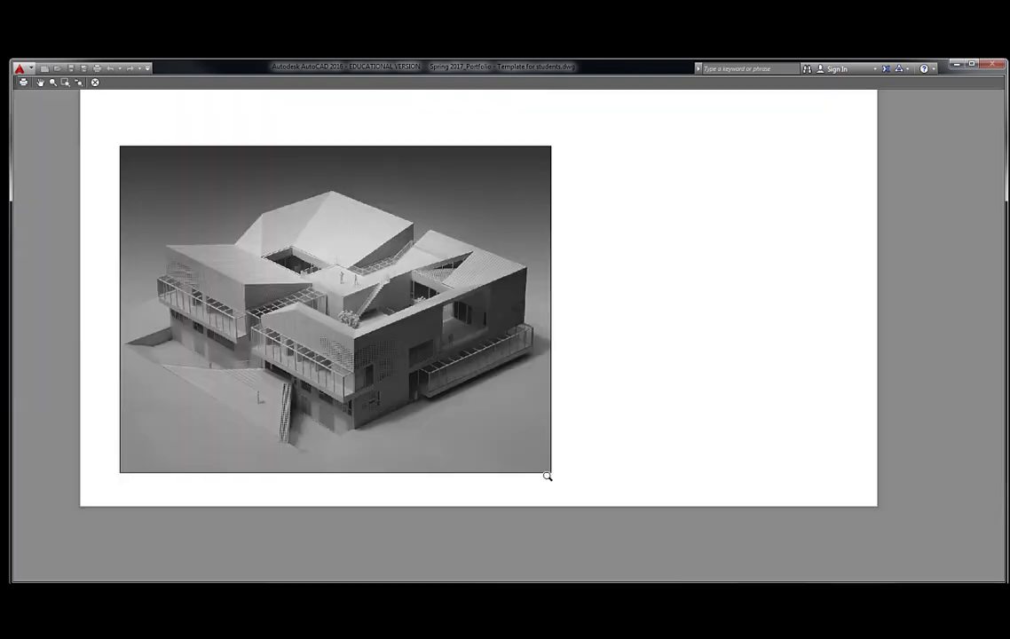
middle_drag(573, 405, 595, 458)
key(Escape)
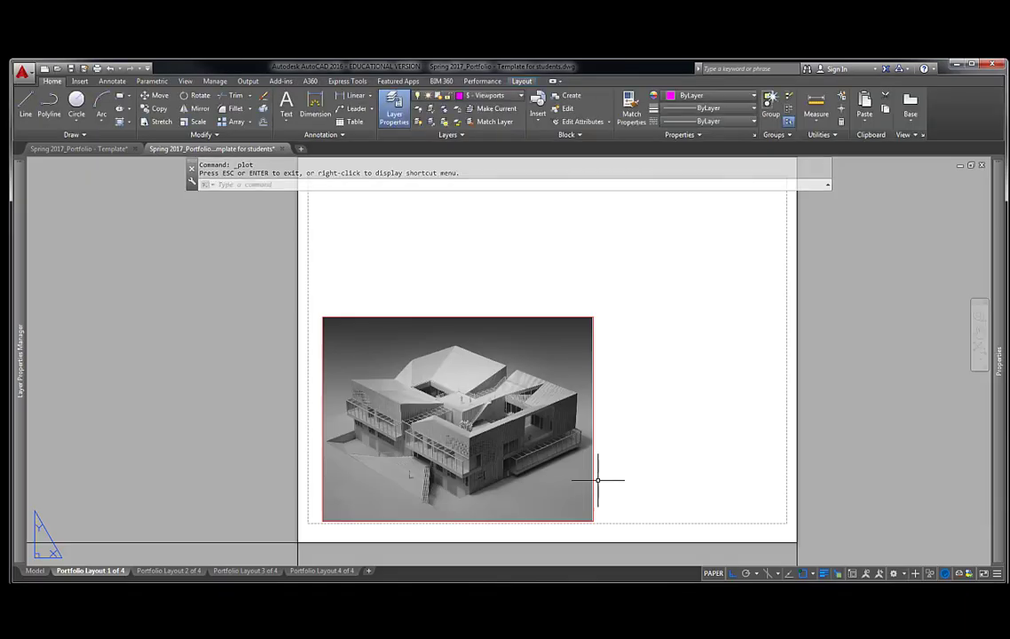
Step: Set IMAGEFRAME to 2 so the frame displays on screen but does not plot
text(IMAGEFRAME)
key(Return)
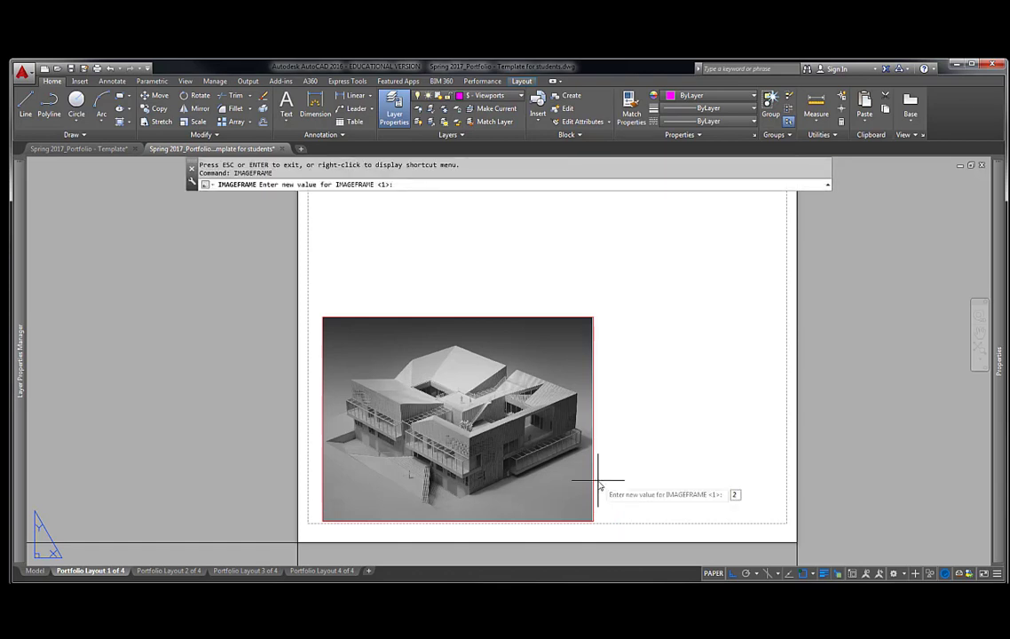
text(2)
key(Return)
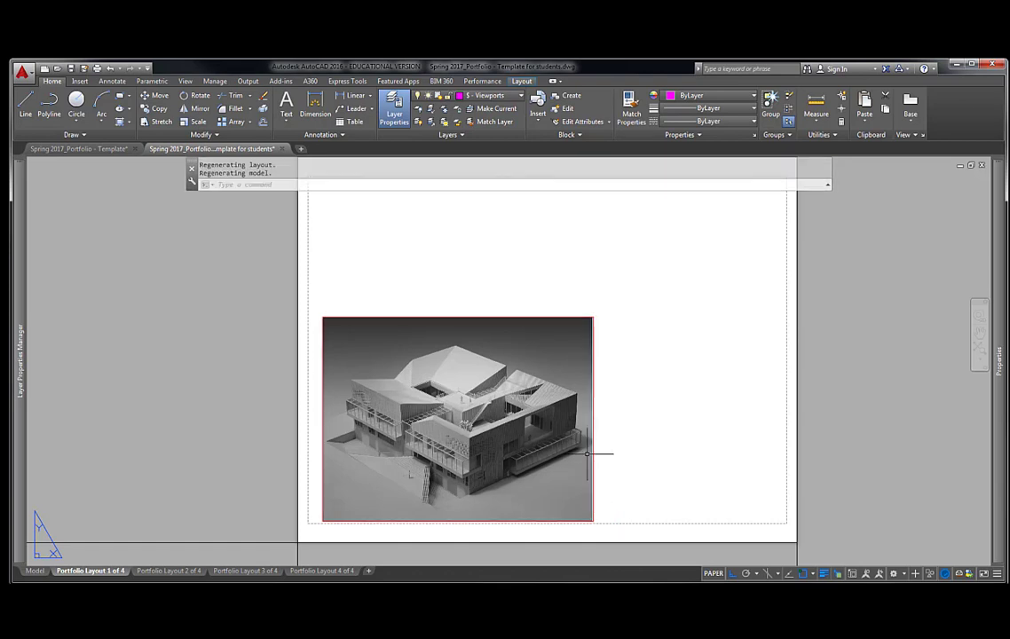
click(343, 306)
click(332, 320)
click(322, 317)
click(419, 292)
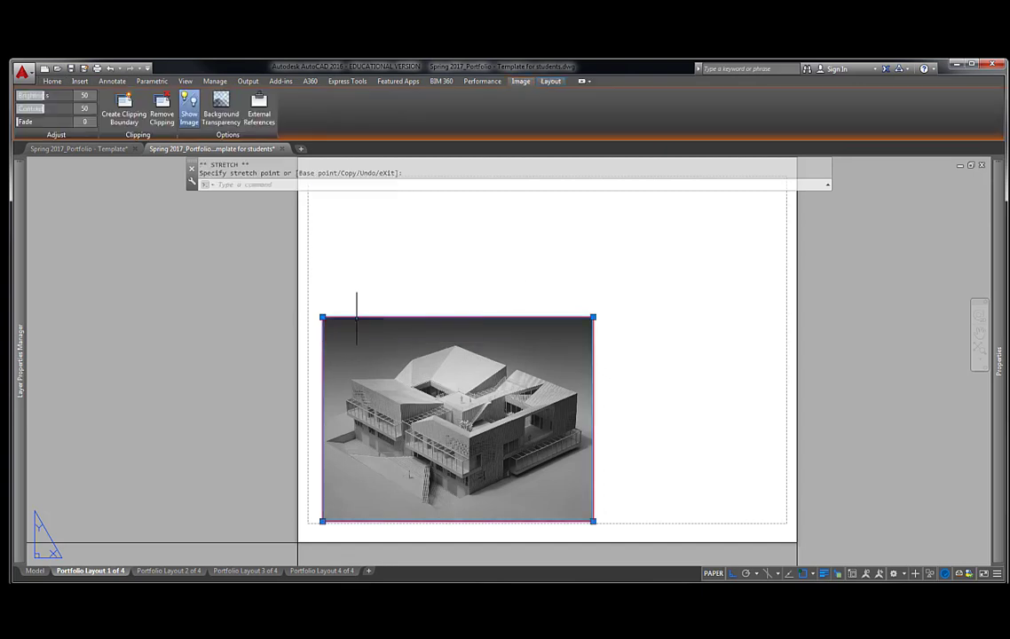
click(322, 317)
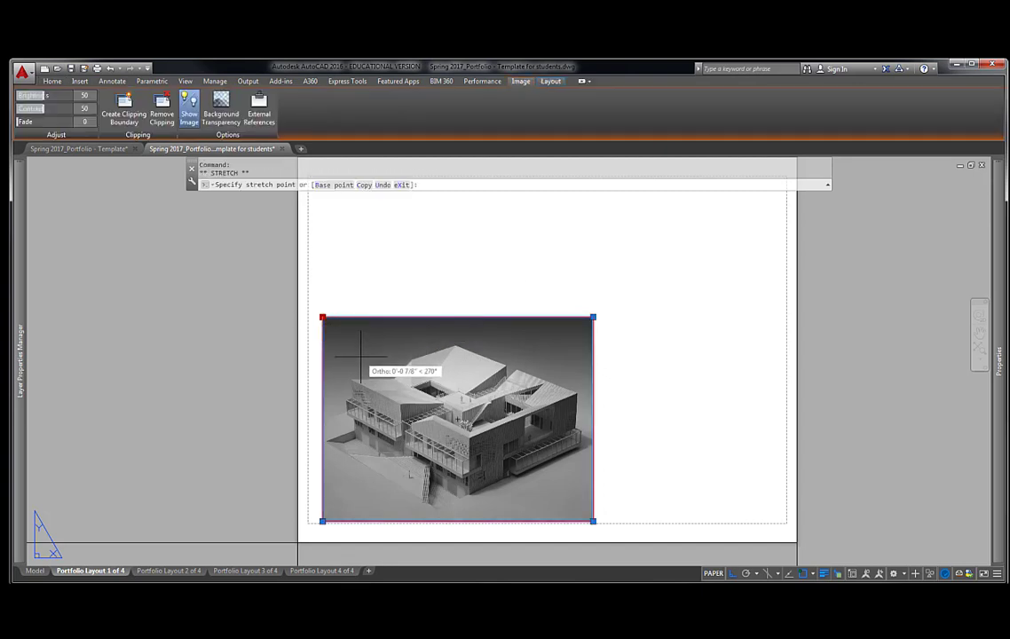
key(Escape)
click(593, 521)
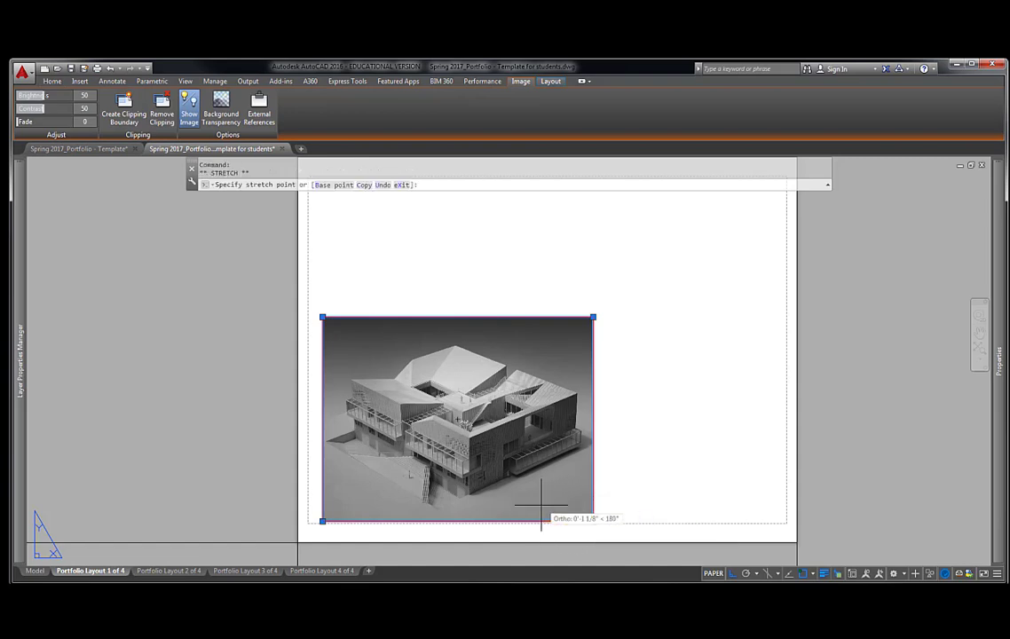
key(Escape)
Step: Scale the image up by about a third from its lower-left corner, using its bottom edge as the reference length
click(636, 484)
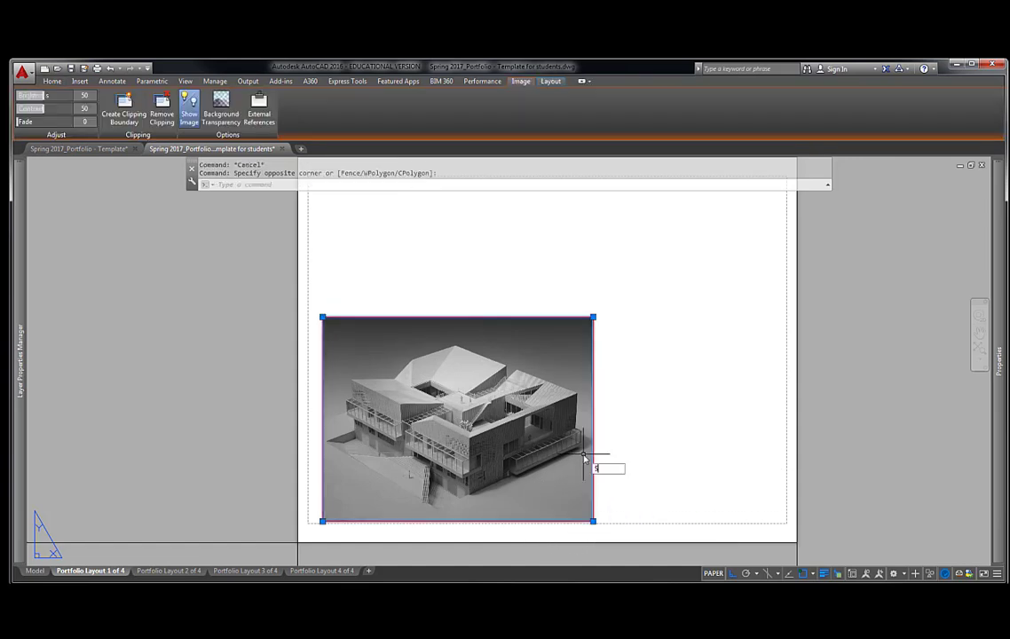
text(SCALE)
key(Return)
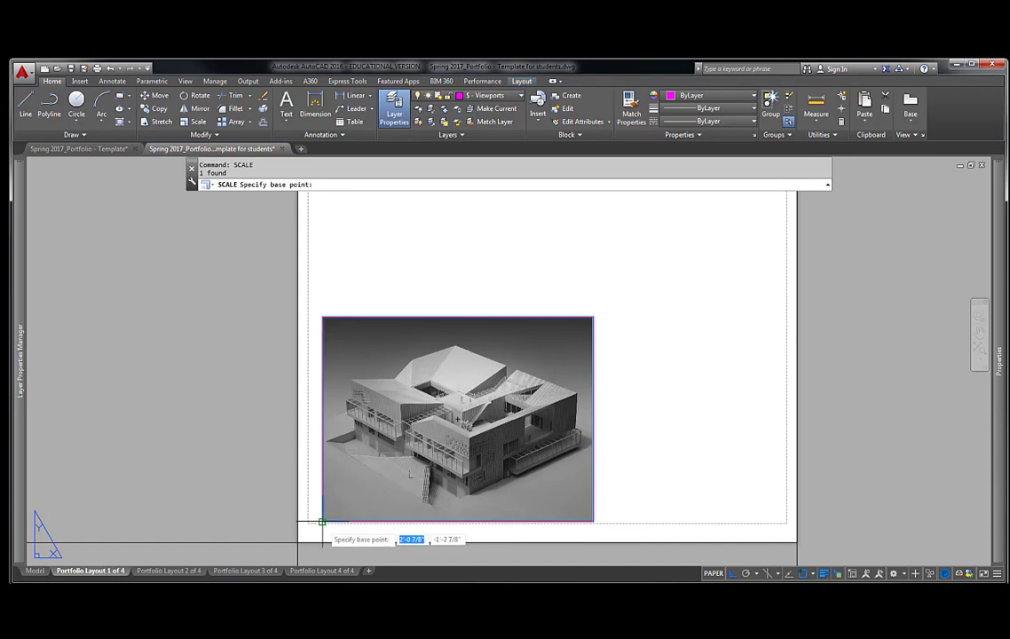
click(322, 521)
text(R)
key(Return)
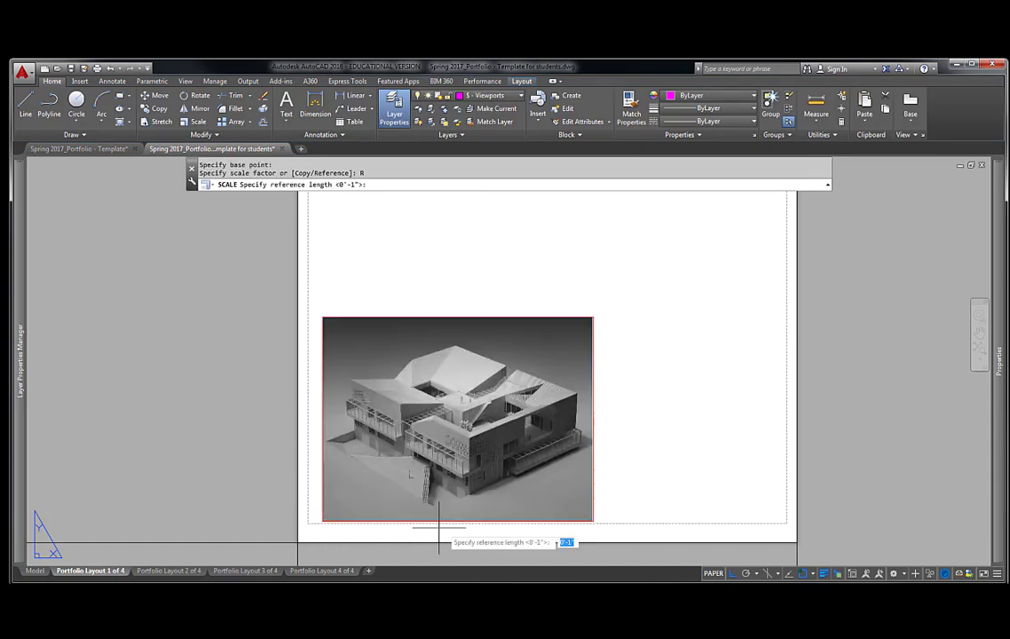
click(322, 522)
click(588, 518)
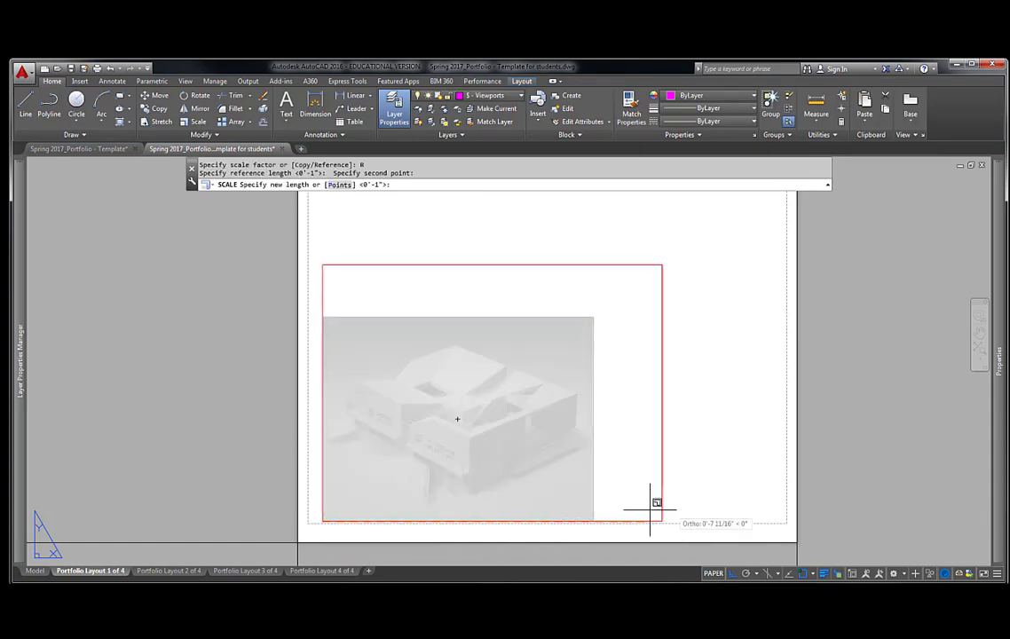
click(673, 512)
key(Escape)
key(Escape)
Step: Preview the page's plot with IMAGEFRAME at 2 and examine the edges of the enlarged image for a frame
middle_drag(713, 448, 674, 464)
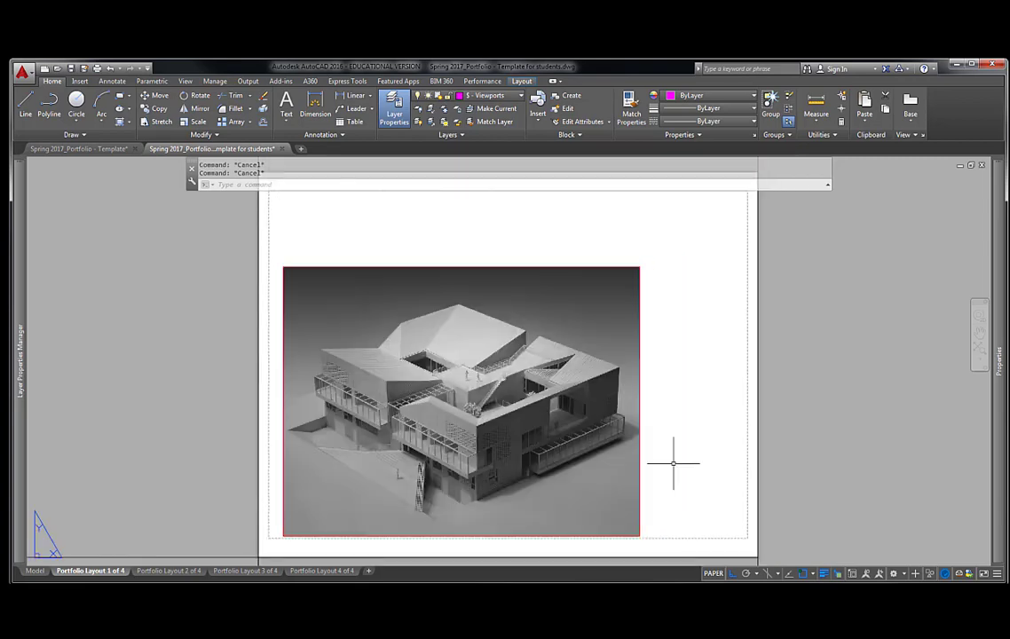
key(ctrl+p)
click(328, 460)
key(Escape)
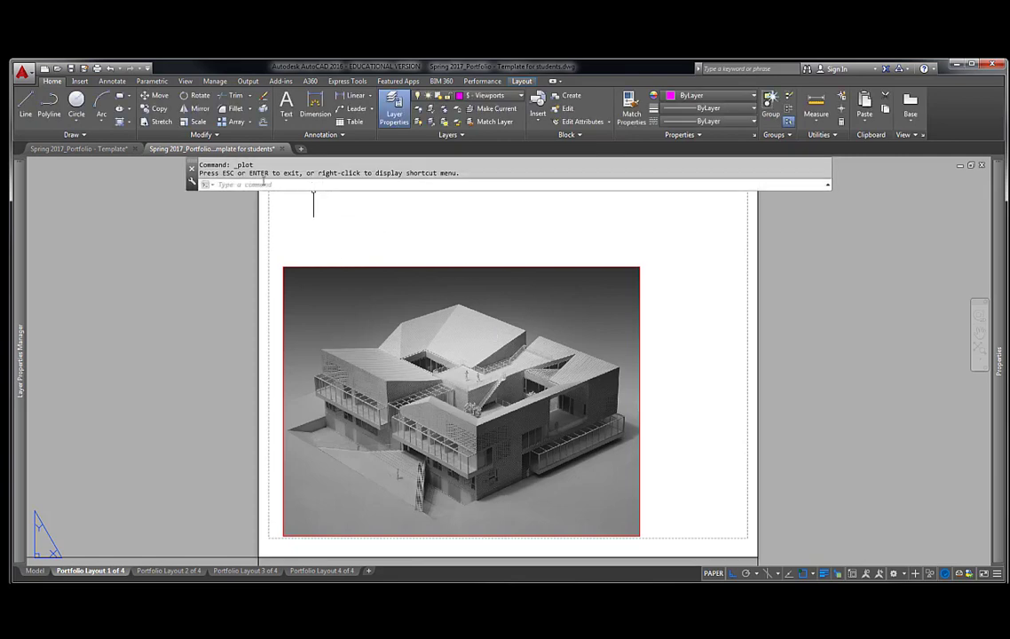
Step: Set the building image's contrast to 63 and fade to 40, keeping brightness at 50, and deselect it
click(472, 202)
click(277, 453)
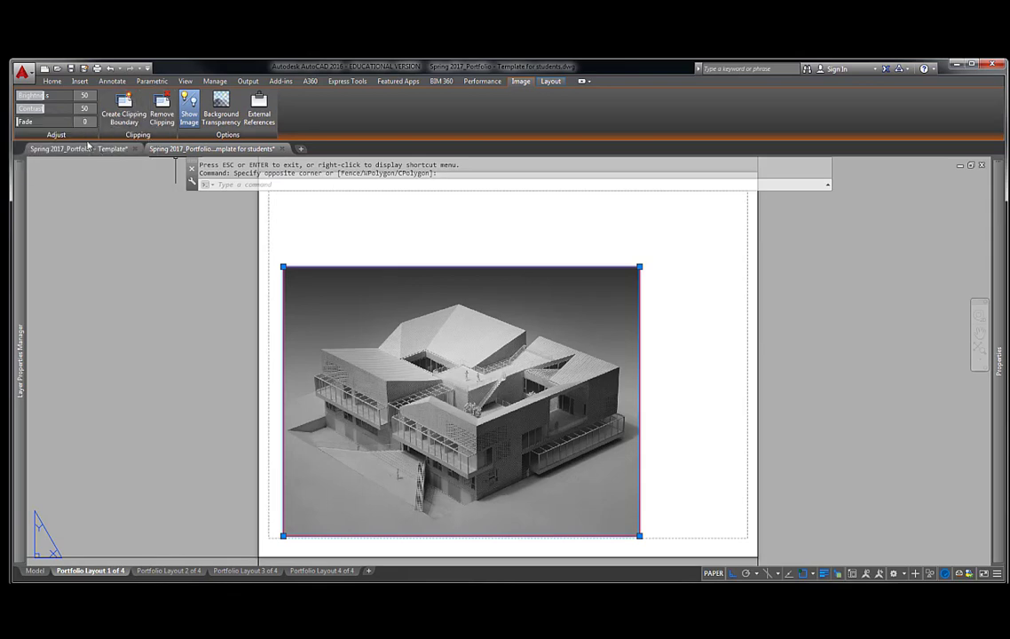
mouse_move(51, 95)
mouse_down()
mouse_move(89, 95)
mouse_move(24, 95)
mouse_move(96, 108)
mouse_move(24, 108)
mouse_move(55, 99)
mouse_move(27, 95)
mouse_move(68, 95)
mouse_move(25, 122)
mouse_move(83, 120)
mouse_move(37, 122)
mouse_move(43, 108)
mouse_move(78, 108)
mouse_move(44, 95)
mouse_move(45, 108)
mouse_up()
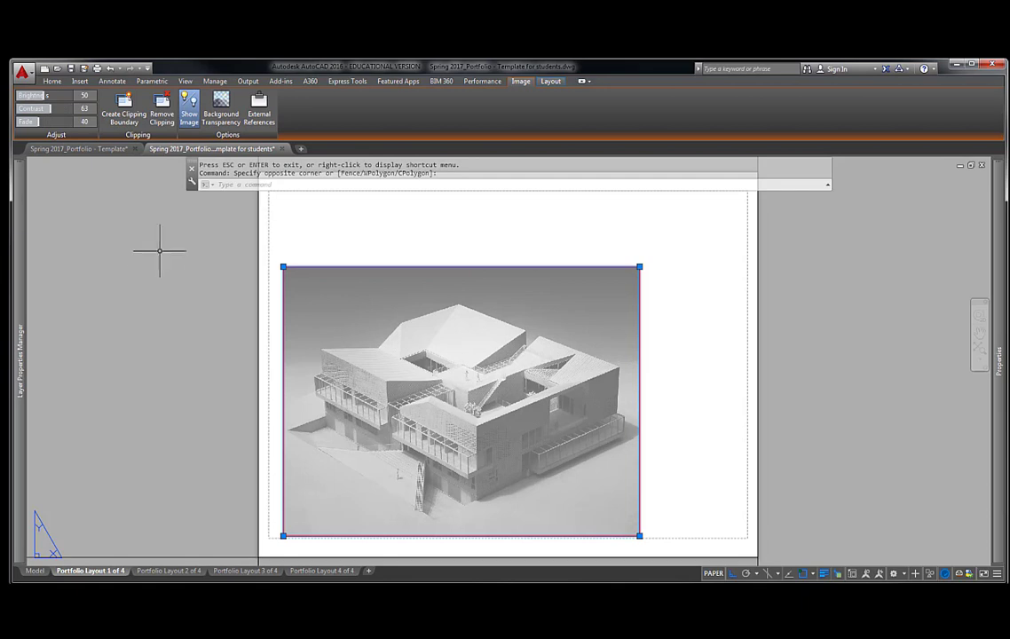
key(Escape)
scroll(356, 317, down, 2)
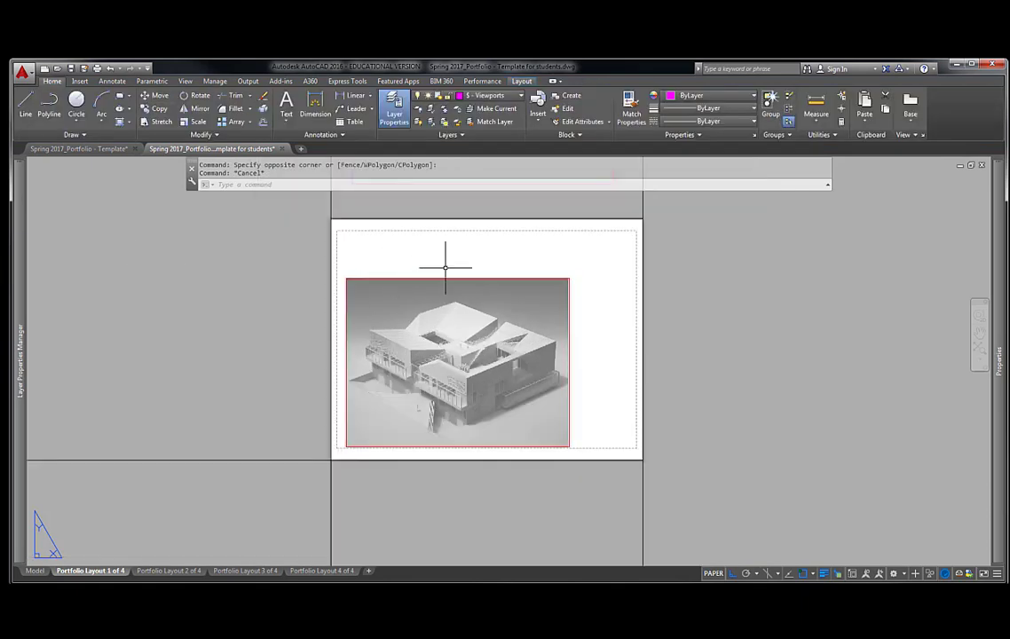
scroll(343, 300, down, 3)
scroll(390, 341, up, 1)
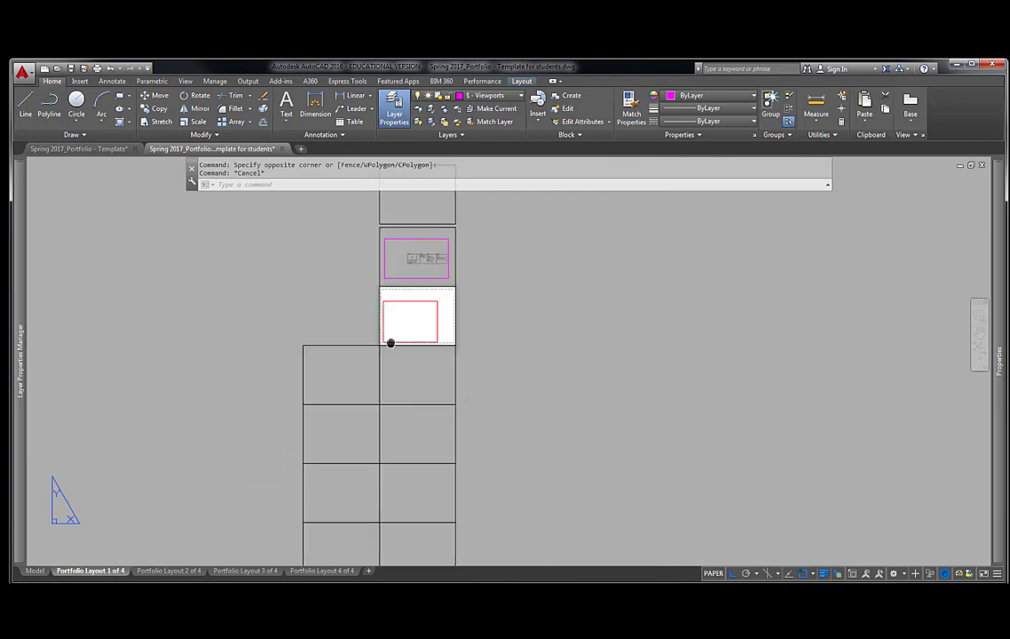
middle_drag(350, 391, 335, 354)
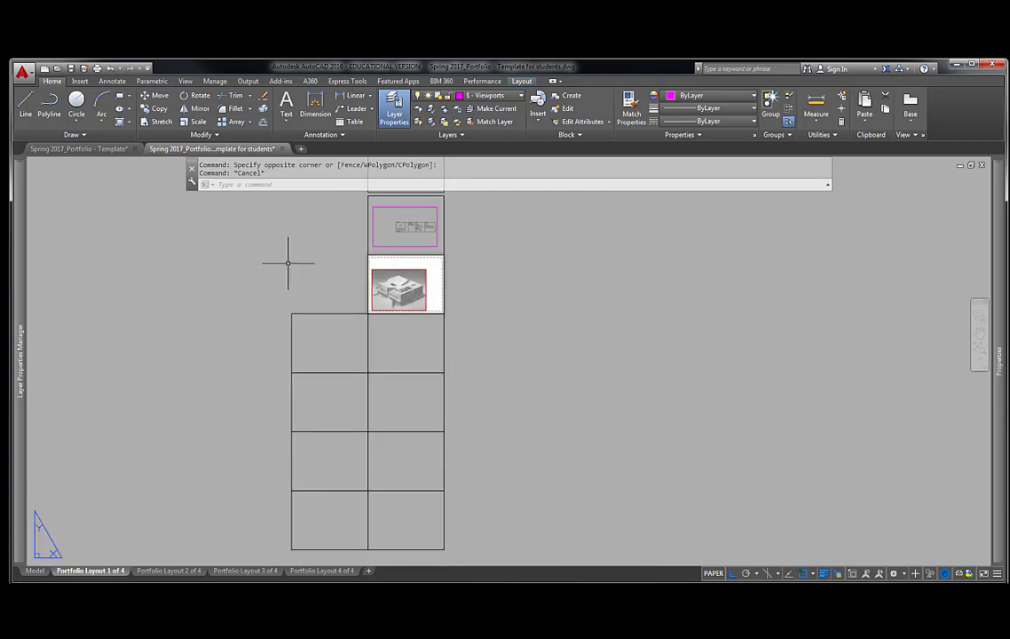